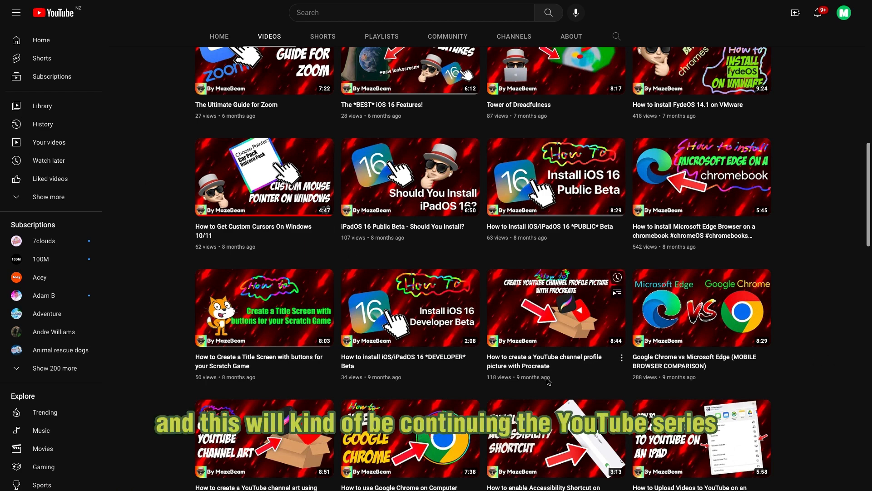
scroll(549, 382, "down", 4)
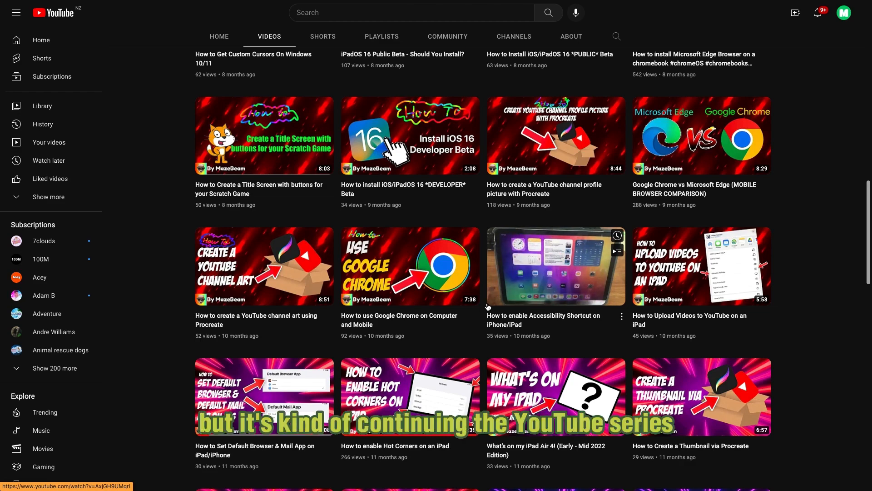
scroll(746, 227, "up", 10)
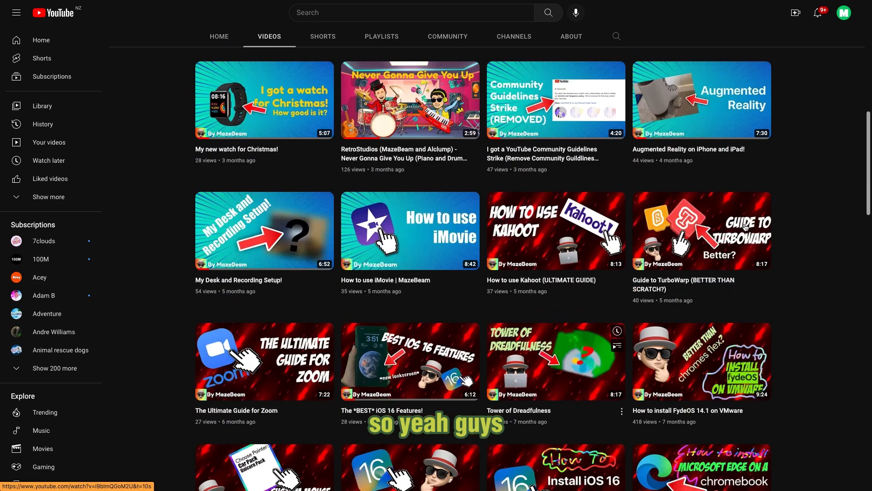
scroll(746, 227, "up", 8)
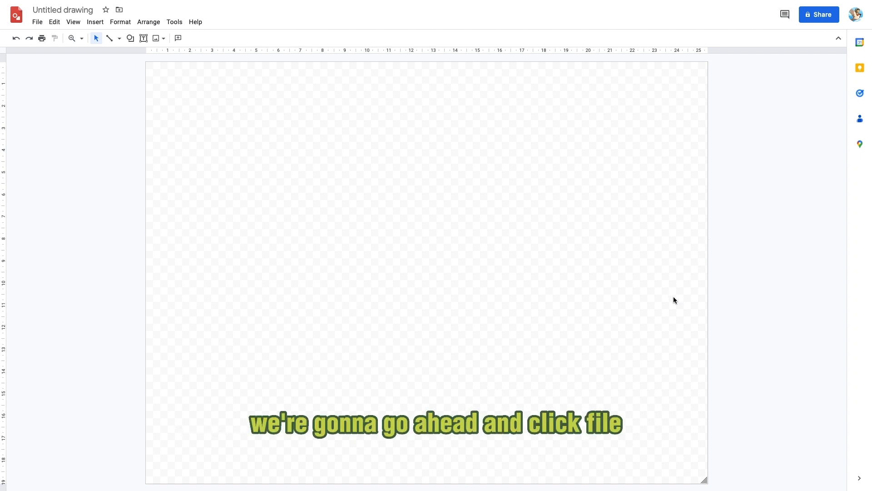
Open the page setup and choose a custom page size measured in pixels
left_click(37, 22)
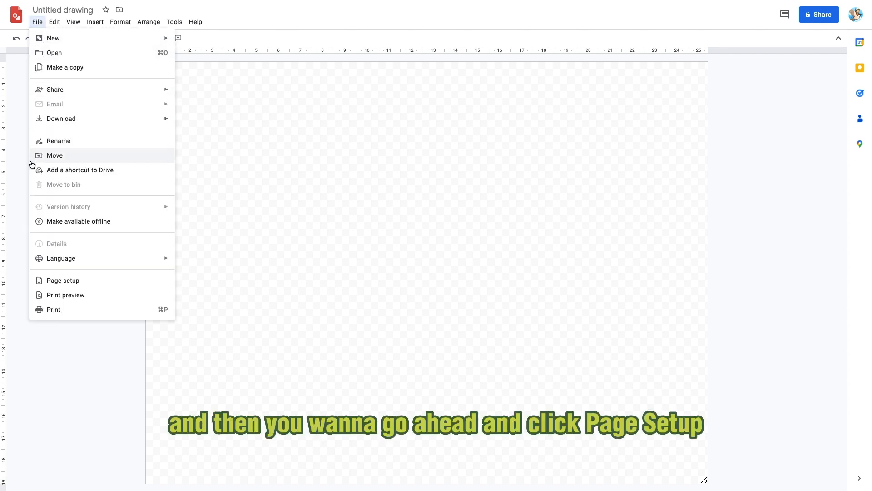
left_click(63, 283)
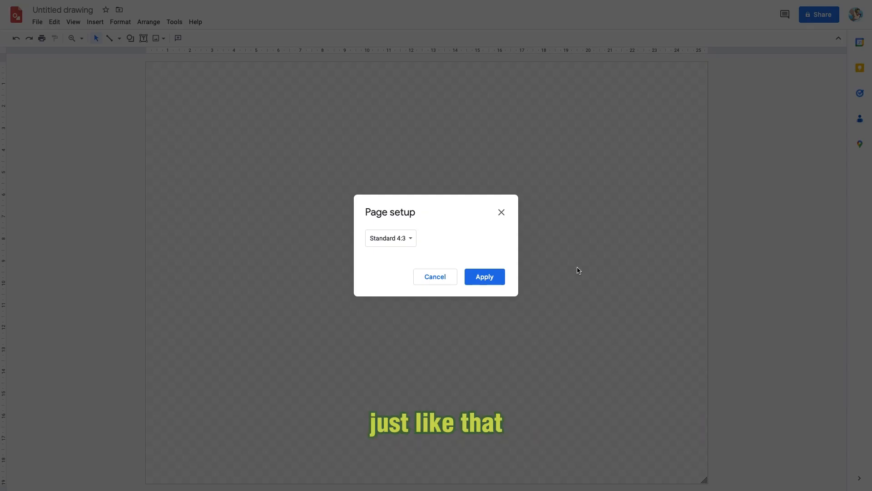
left_click(396, 246)
left_click(404, 281)
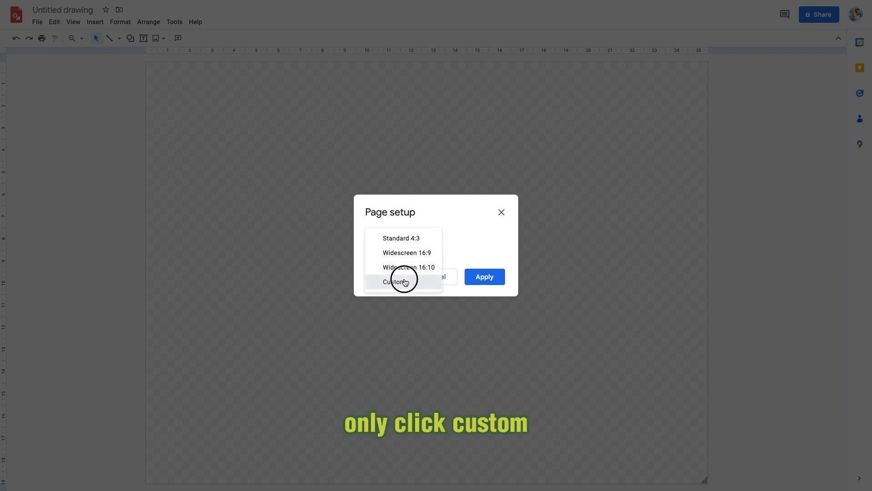
left_click(492, 264)
left_click(490, 293)
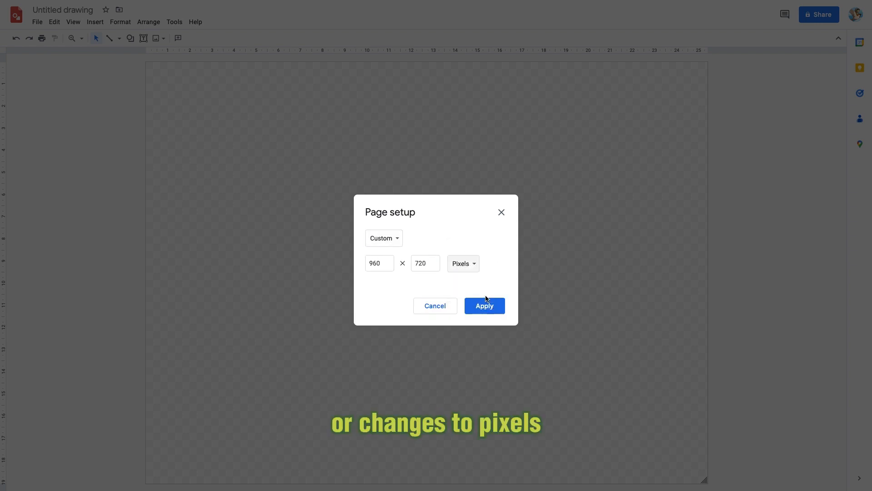
Set the page size to 800 by 800 pixels and apply it
left_click(386, 261)
left_click_drag(386, 260, 346, 267)
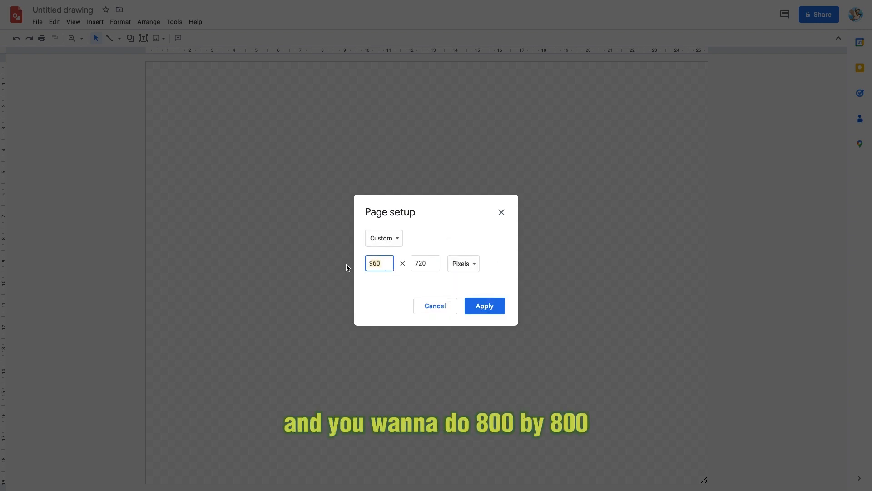
type("800")
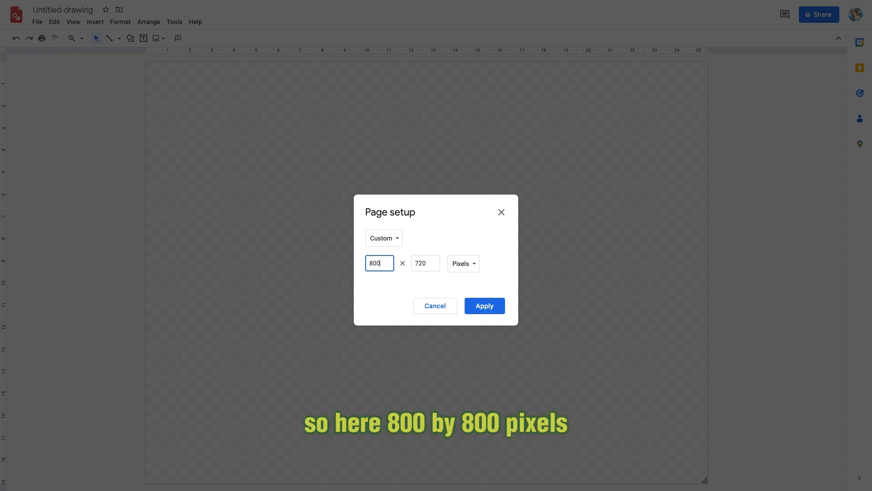
left_click(427, 266)
key("BackSpace")
key("BackSpace")
key("BackSpace")
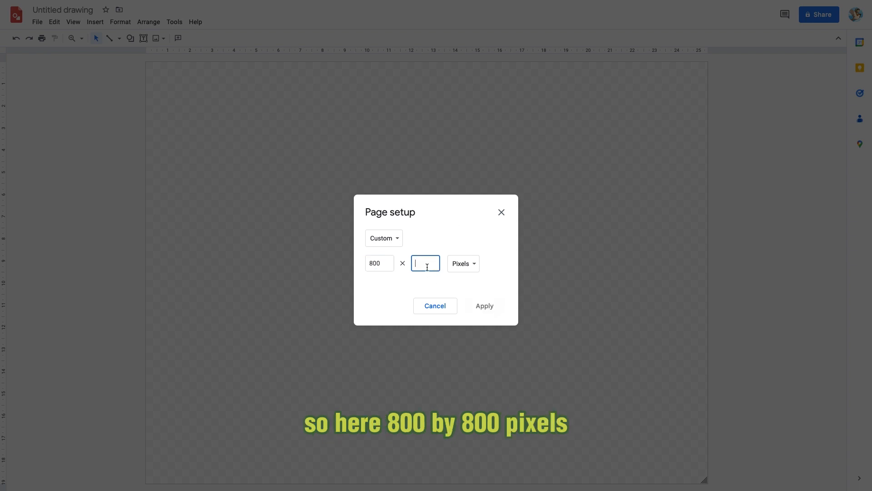
type("800")
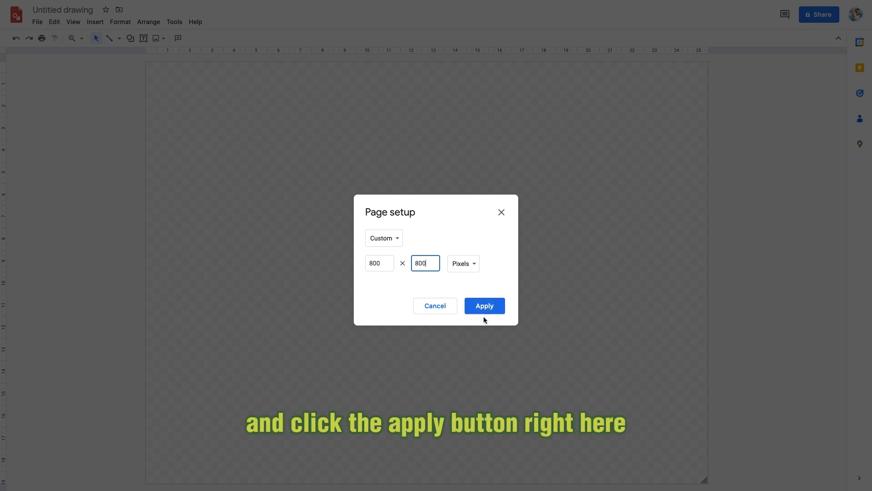
left_click(483, 305)
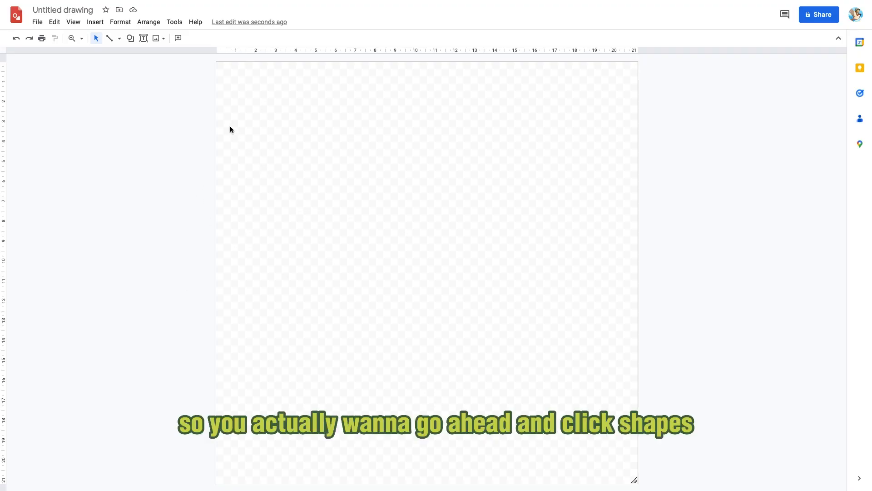
Draw a rounded rectangle and move it into the page's top-left corner
left_click(130, 38)
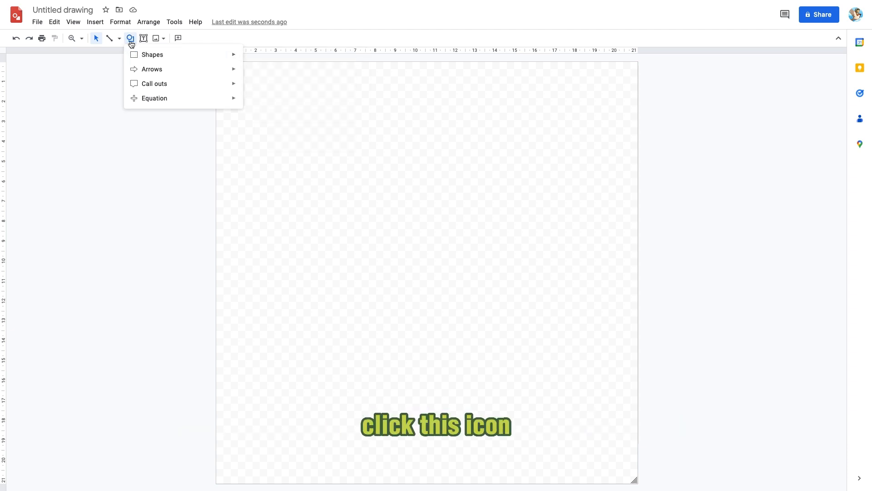
mouse_move(226, 60)
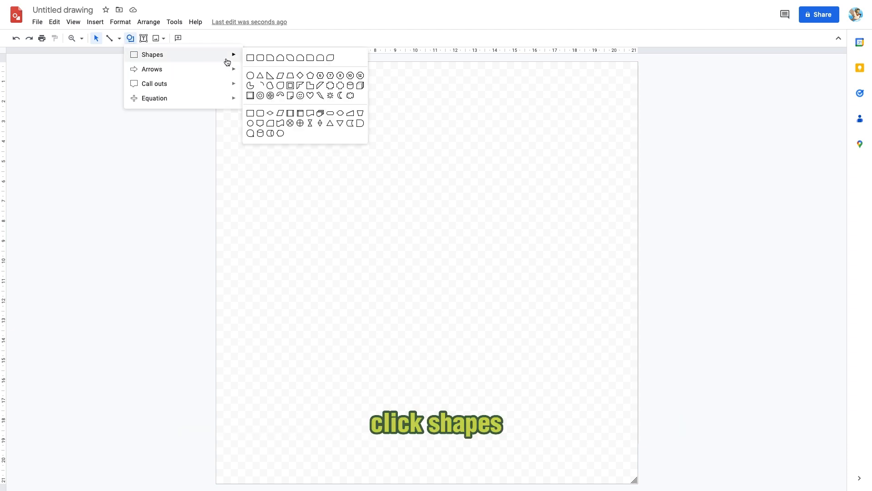
left_click(260, 58)
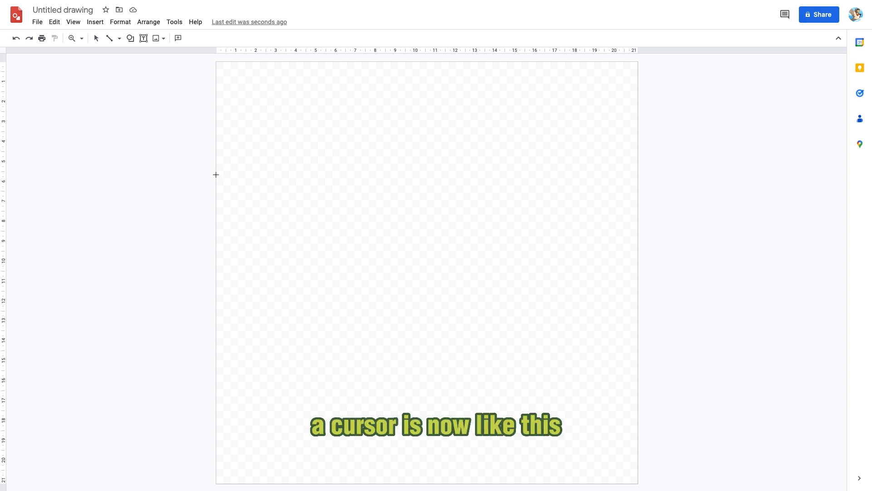
left_click_drag(246, 98, 387, 173)
mouse_move(338, 140)
left_mouse_down()
mouse_move(321, 135)
mouse_move(307, 107)
left_mouse_up()
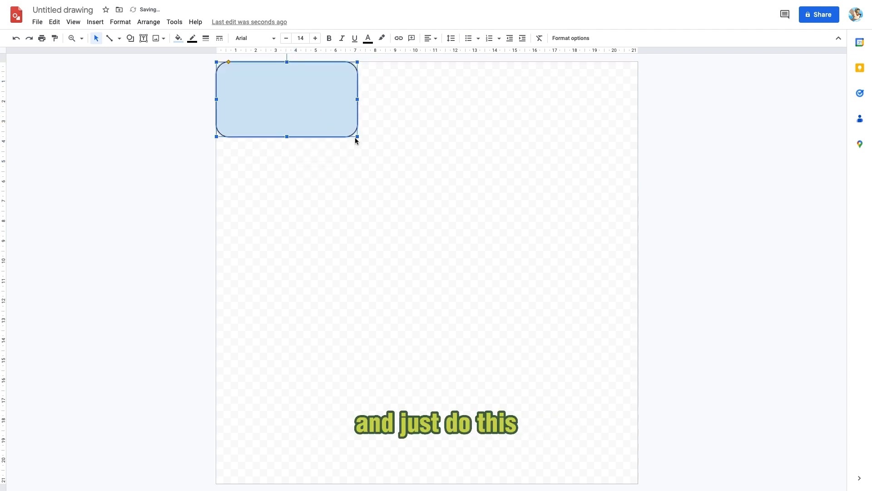
Resize the rounded rectangle so it fills the whole square page
left_click_drag(357, 136, 640, 483)
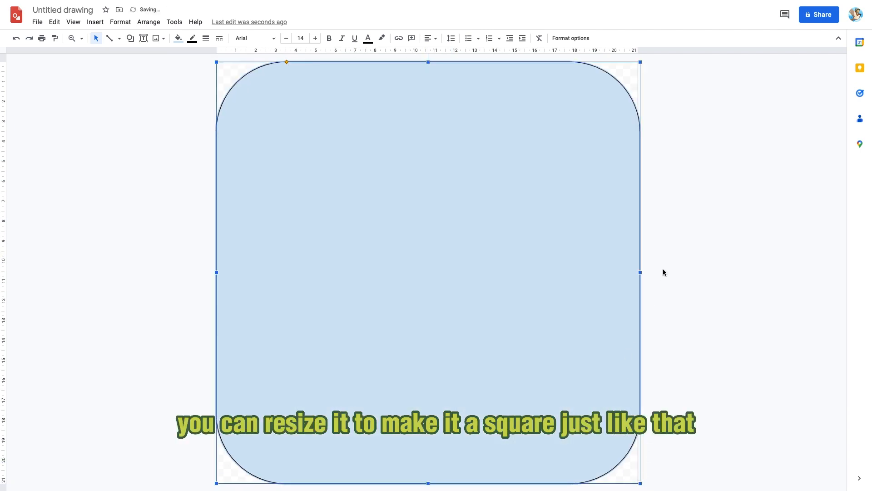
left_click(642, 275)
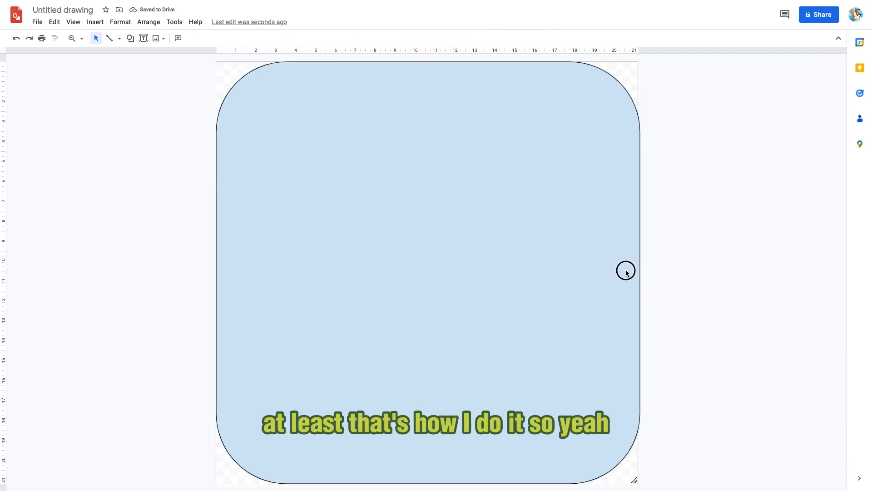
left_click(640, 273)
left_click_drag(640, 274, 637, 273)
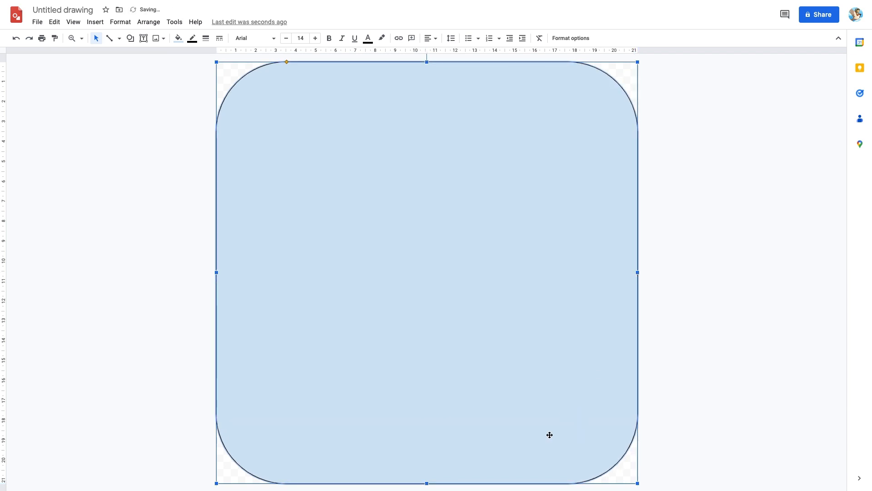
left_click(125, 379)
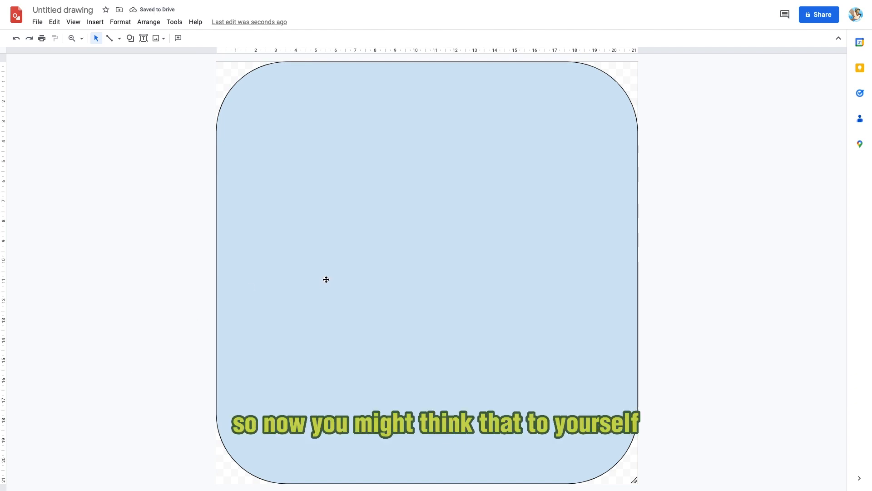
left_click(330, 279)
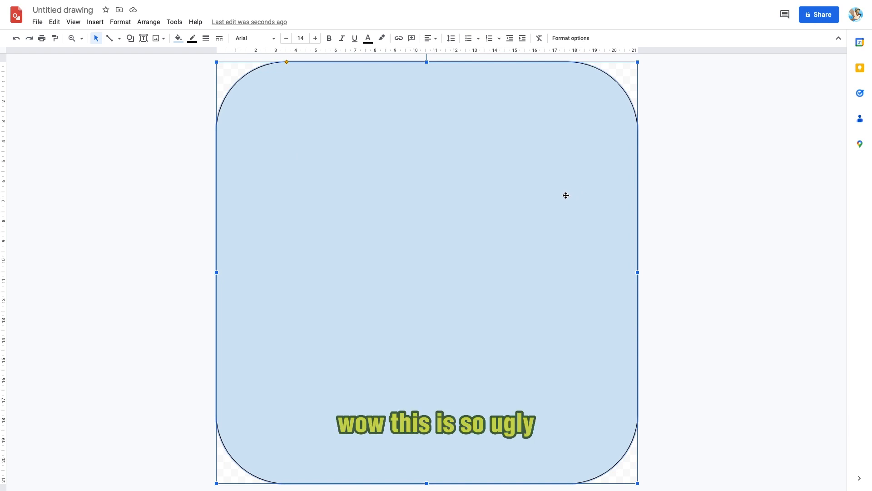
Fill the rounded rectangle with bright yellow
left_click(198, 124)
left_click(330, 139)
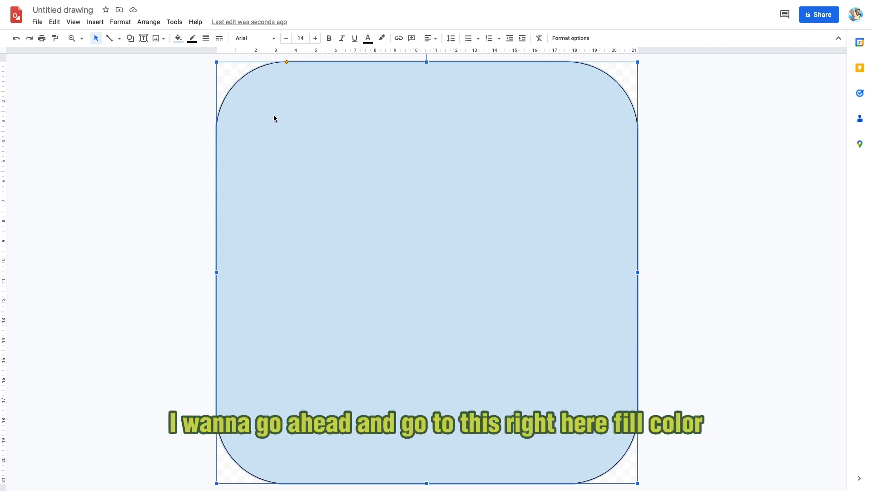
left_click(178, 39)
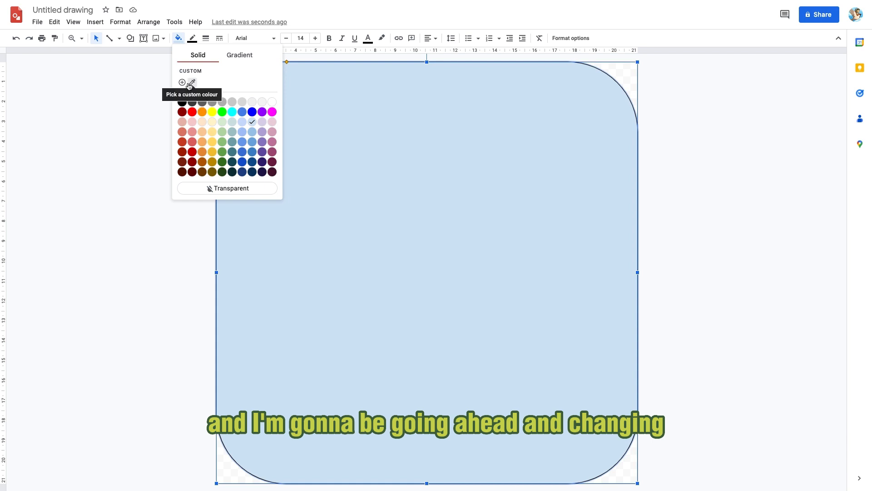
left_click(212, 111)
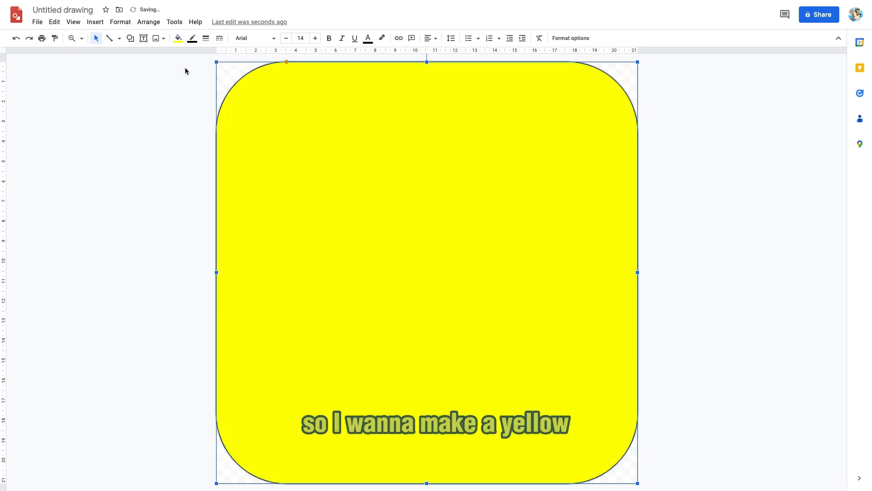
Try two lighter yellow fills on the rounded rectangle
left_click(184, 41)
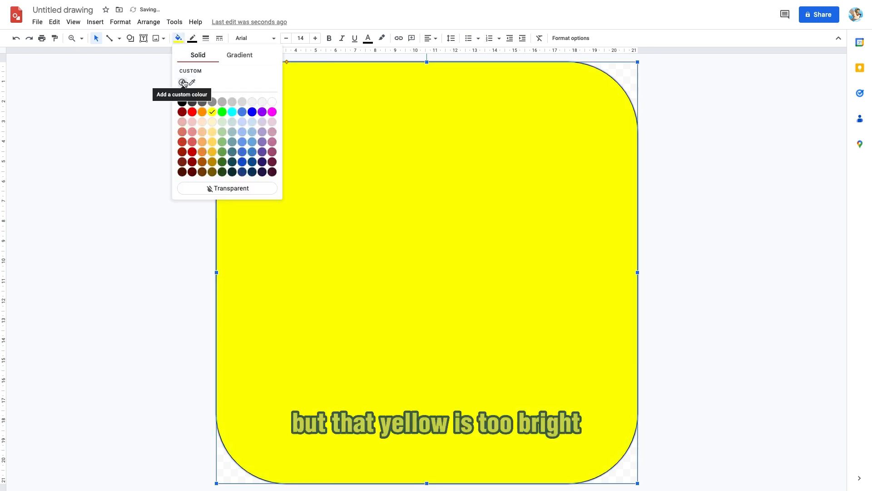
left_click(216, 123)
left_click(178, 38)
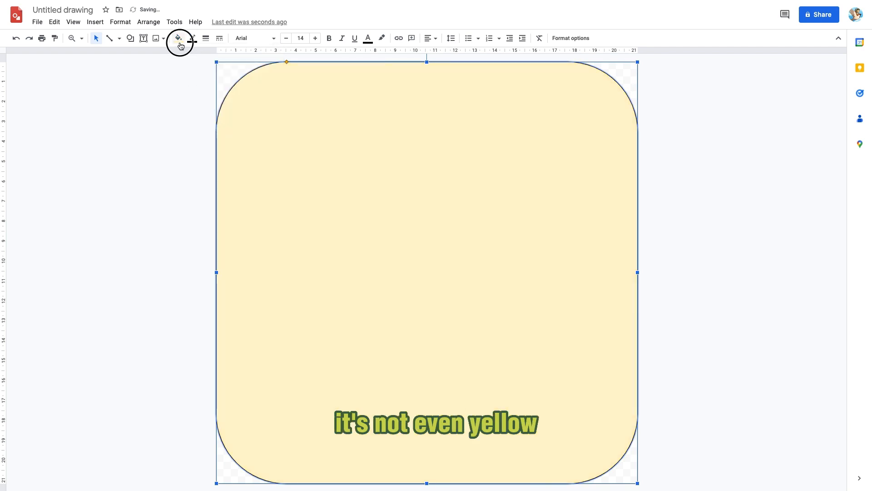
left_click(211, 136)
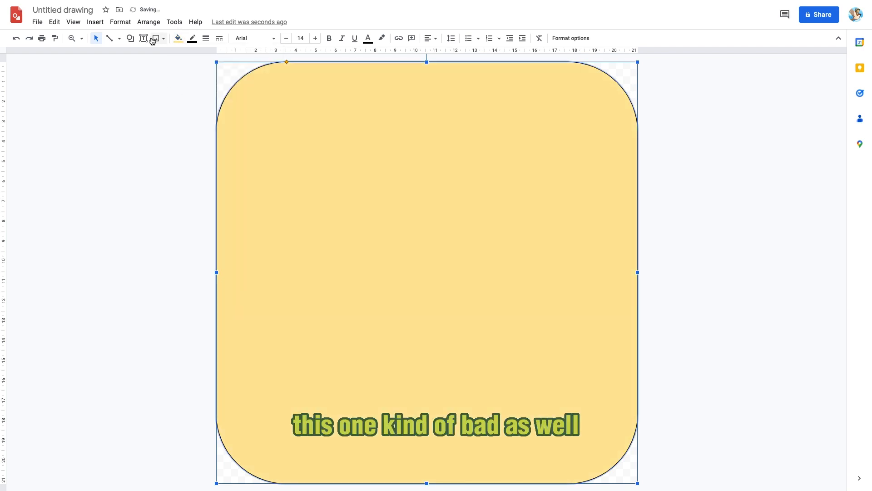
Refill the rectangle with yellow, then adjust it to a custom fill colour #cccc24ff
left_click(178, 39)
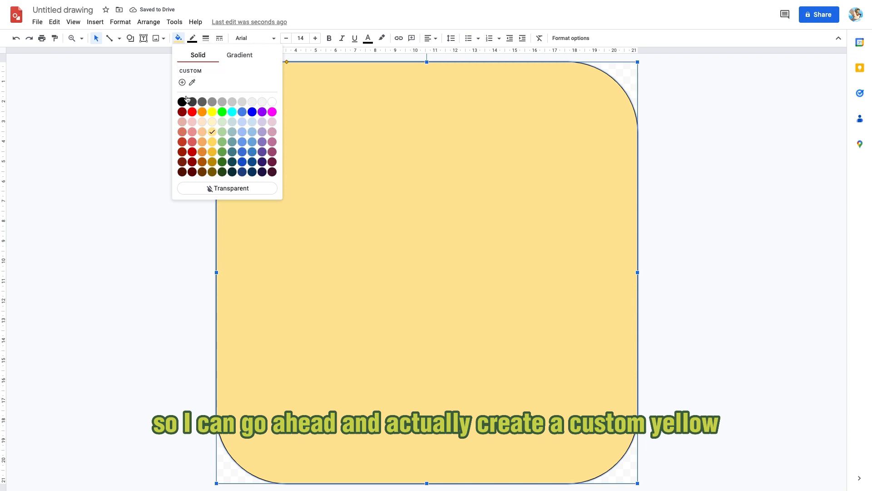
left_click(212, 111)
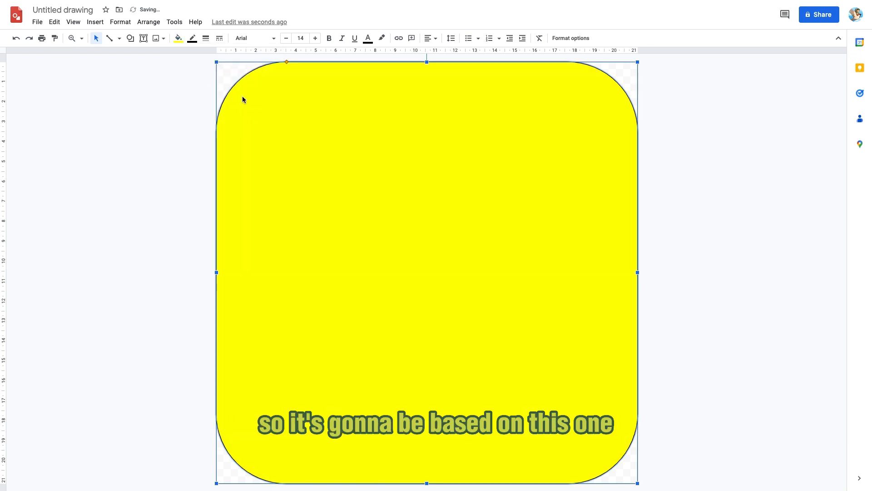
left_click(178, 38)
left_click(182, 82)
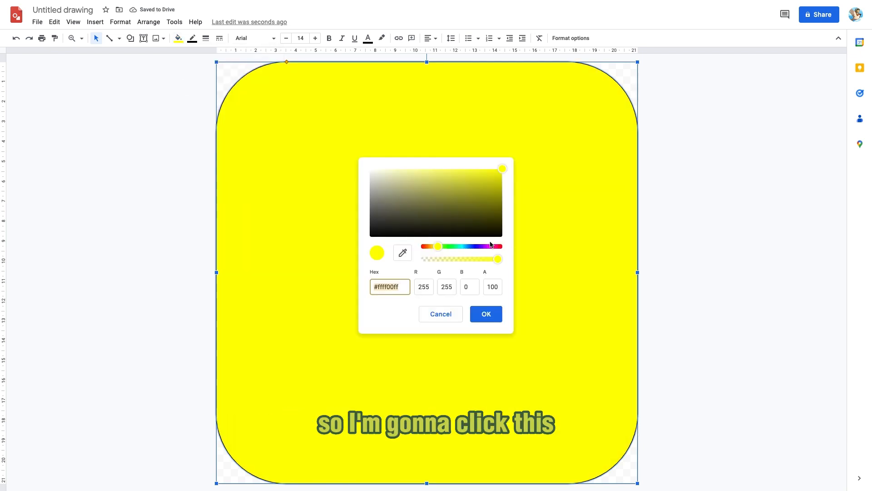
left_click_drag(501, 170, 482, 184)
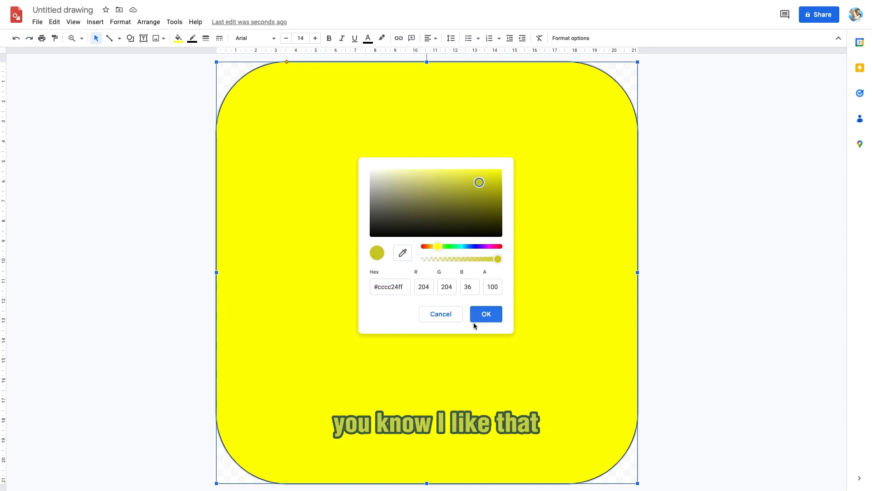
left_click(483, 318)
left_click(749, 305)
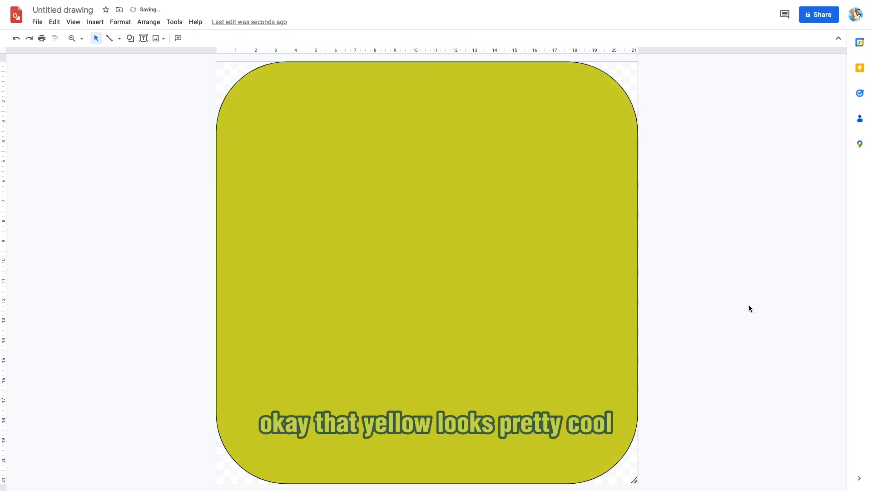
Make the rounded rectangle's border transparent
left_click(530, 260)
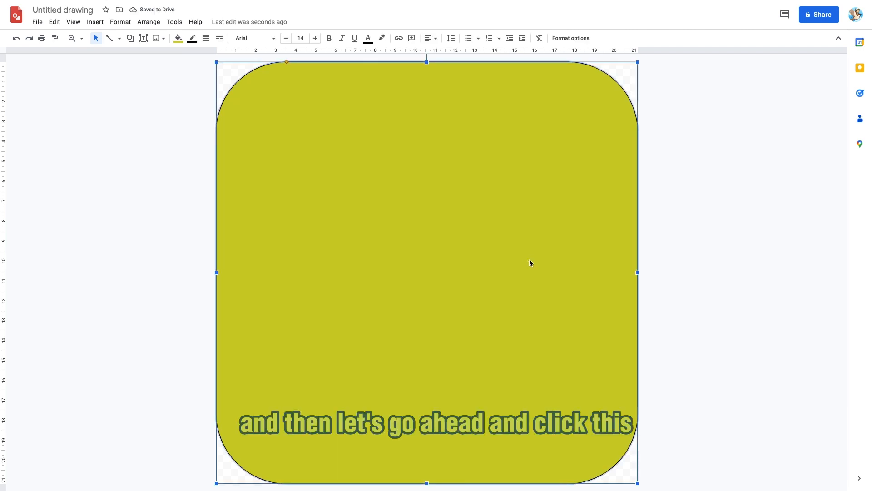
left_click(192, 38)
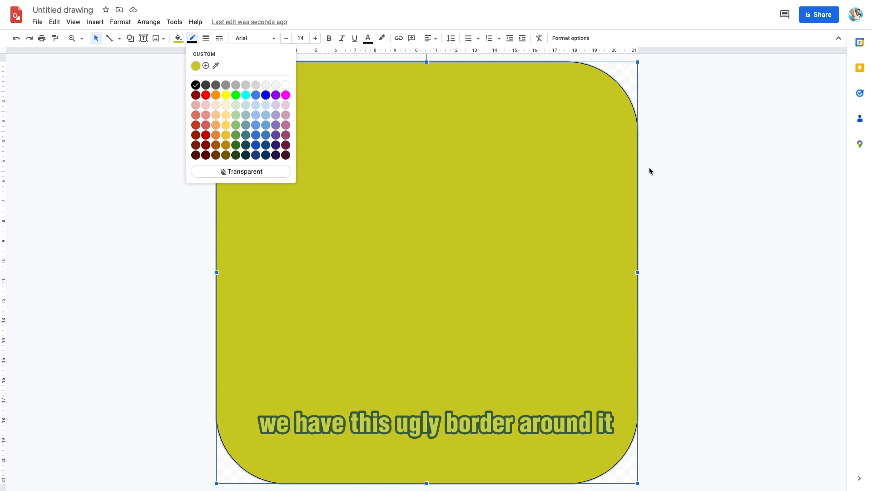
left_click(241, 171)
left_click(746, 191)
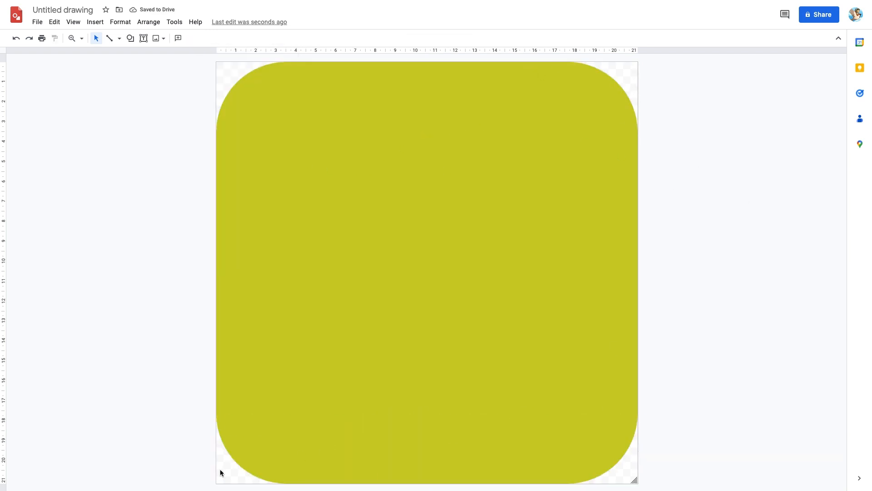
left_click_drag(221, 457, 153, 452)
left_click(261, 438)
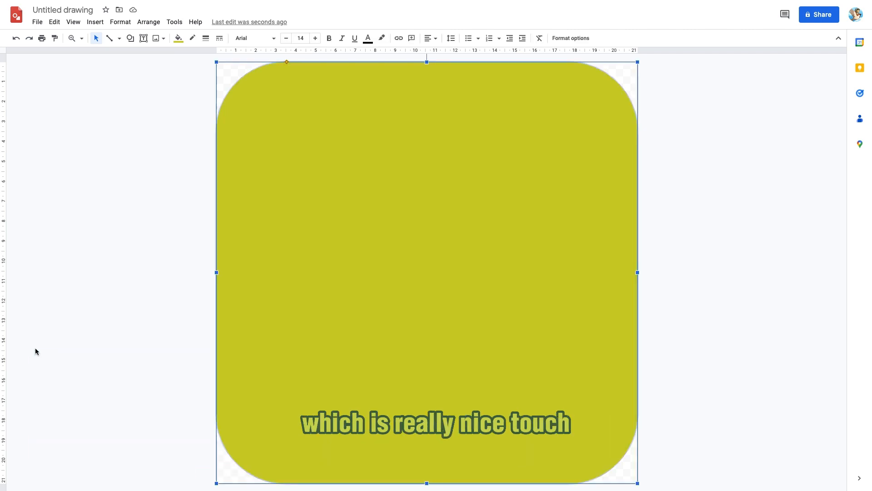
left_click(187, 414)
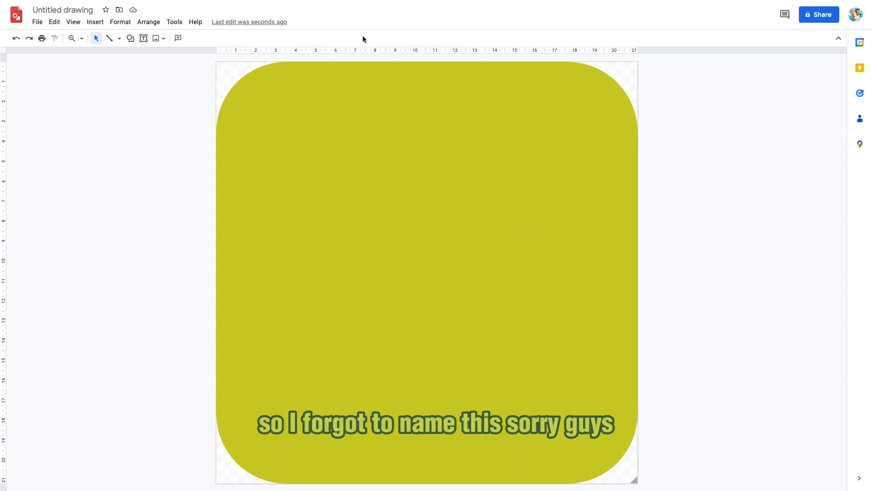
Rename the drawing as Profile Picture
left_click(58, 9)
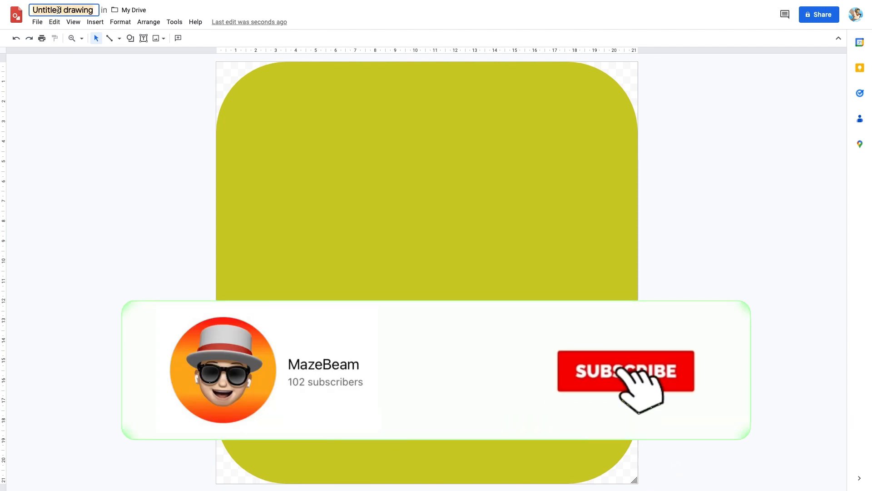
type("Profile Picture")
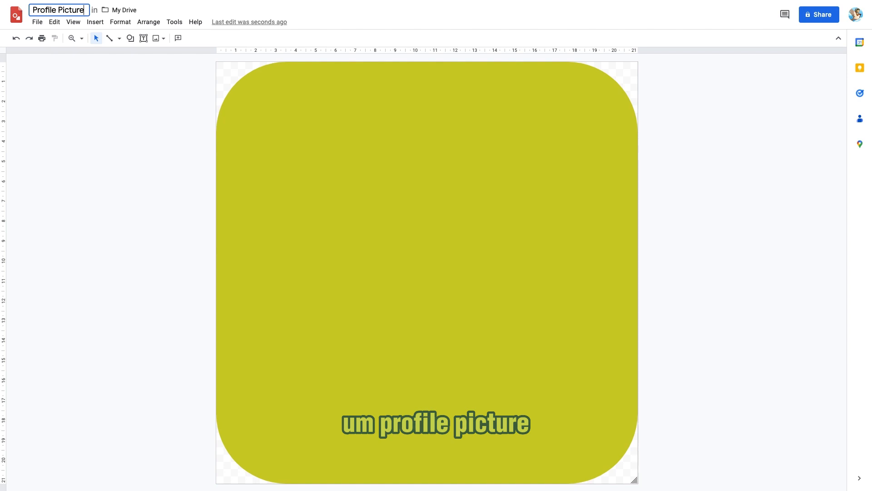
left_click_drag(83, 213, 91, 225)
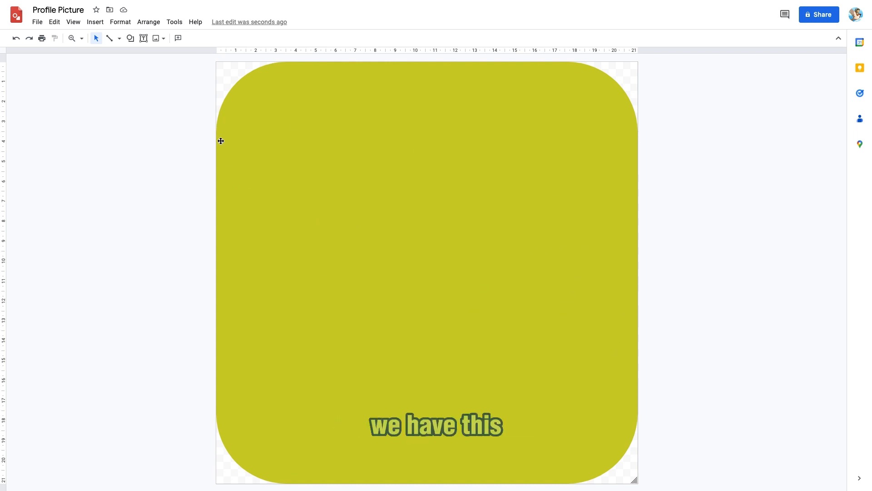
Insert a text box on the background, switch its font to Impact, and enter the letter A
left_click(147, 42)
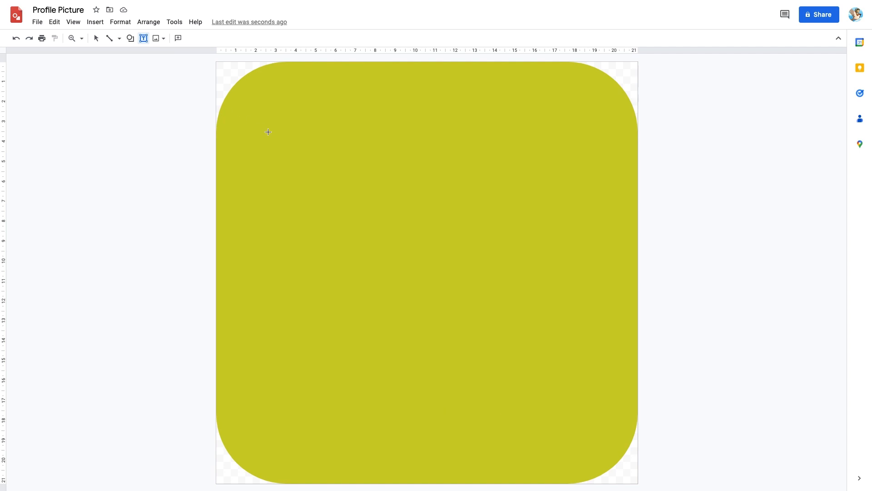
left_click(321, 197)
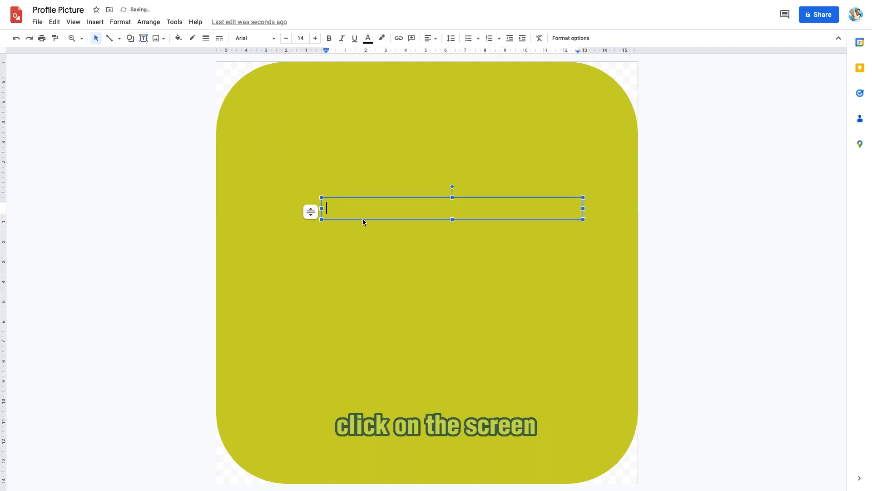
left_click(257, 43)
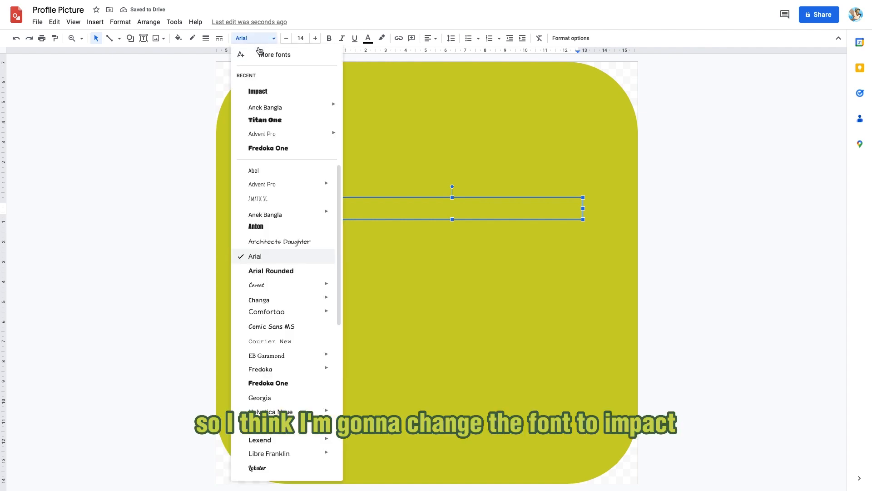
left_click(281, 91)
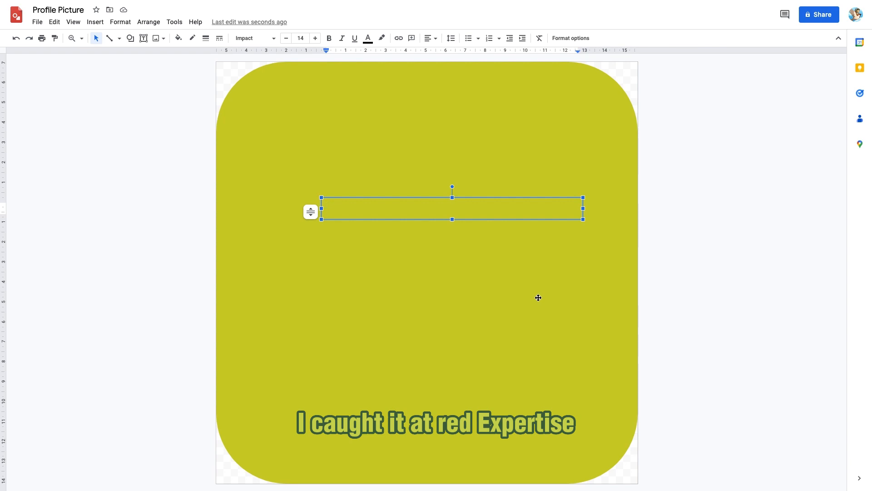
type("A")
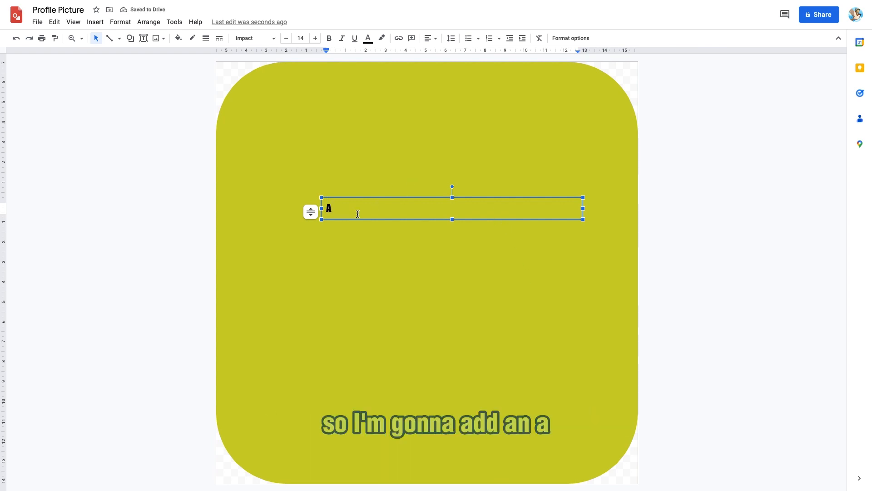
Center-align the letter A and shrink the text box width to fit it
key("ctrl+a")
left_click(430, 38)
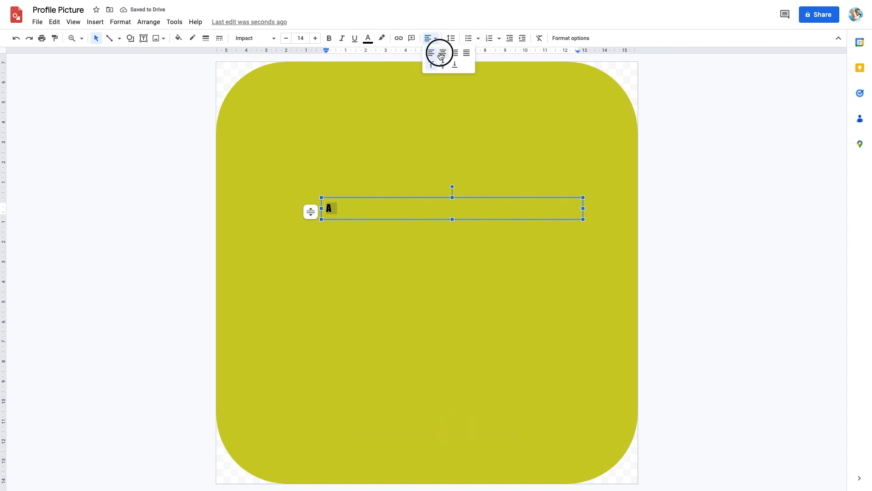
left_click(441, 54)
left_click_drag(584, 208, 339, 207)
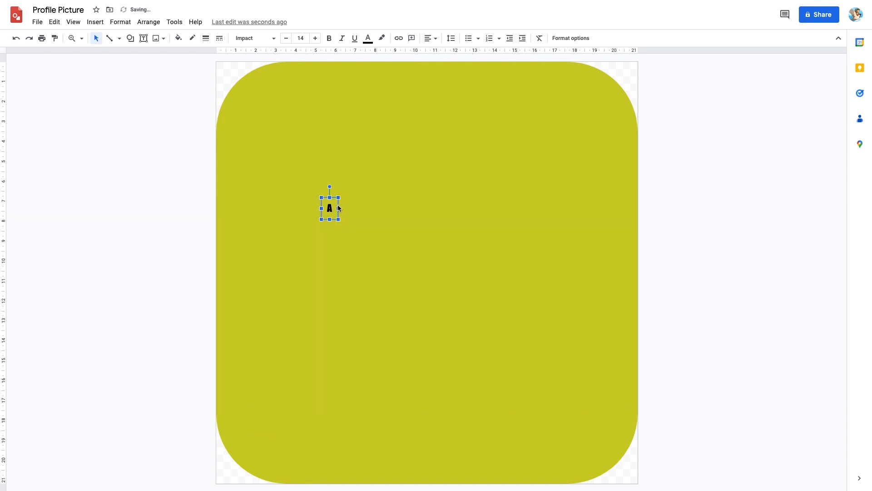
Set the letter's font size to 400
left_click(300, 38)
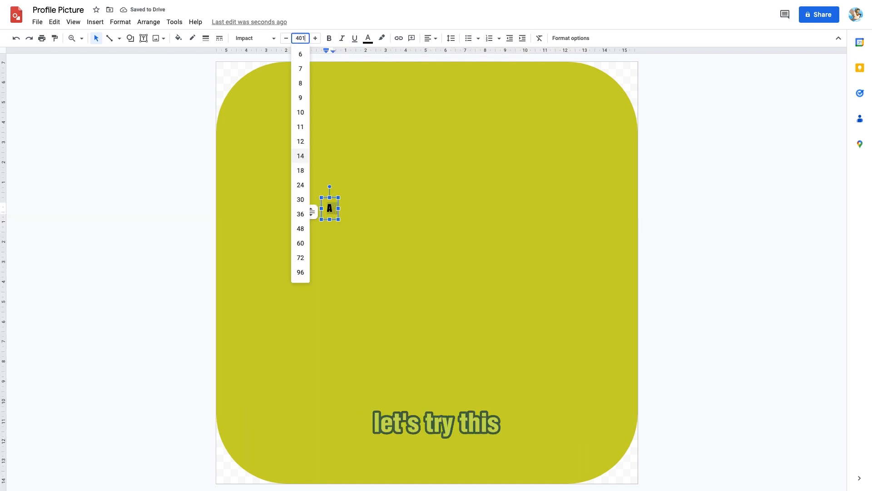
type("401")
key("Return")
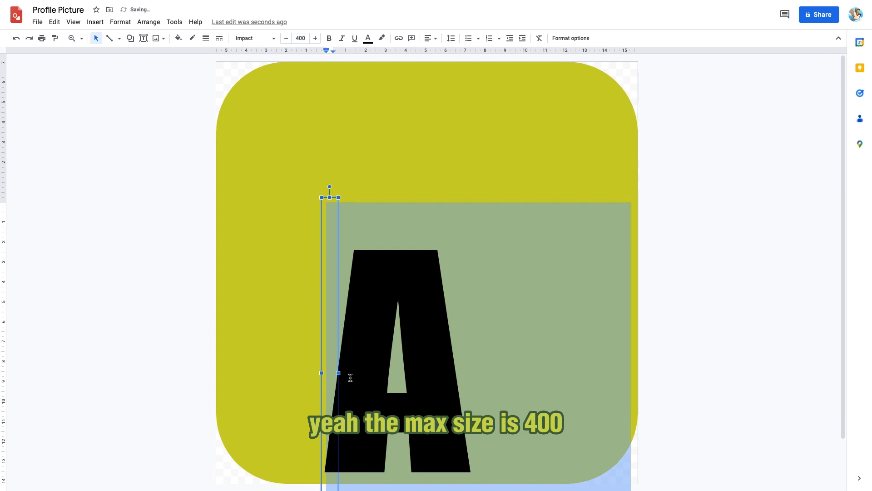
Widen the text box and align the letter to the horizontal centre and vertical middle
scroll(454, 367, "down", 1)
left_click_drag(337, 372, 659, 364)
double_click(478, 294)
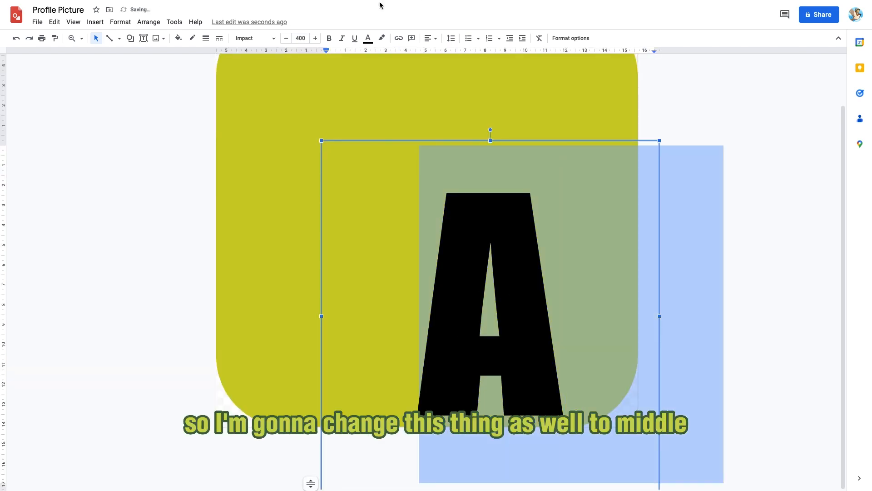
left_click(432, 39)
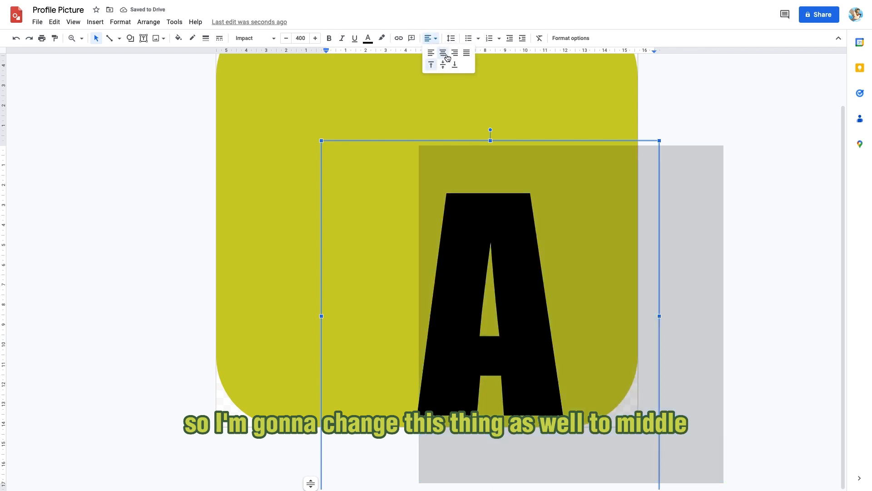
left_click(444, 53)
left_click(430, 38)
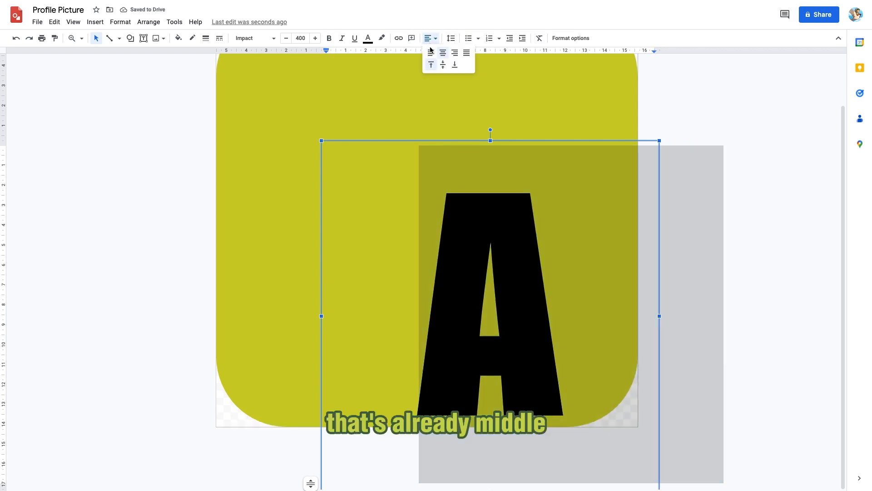
left_click(444, 67)
Resize the text box and reposition it so the A sits centred on the yellow background
left_click_drag(569, 137, 488, 94)
left_click(16, 38)
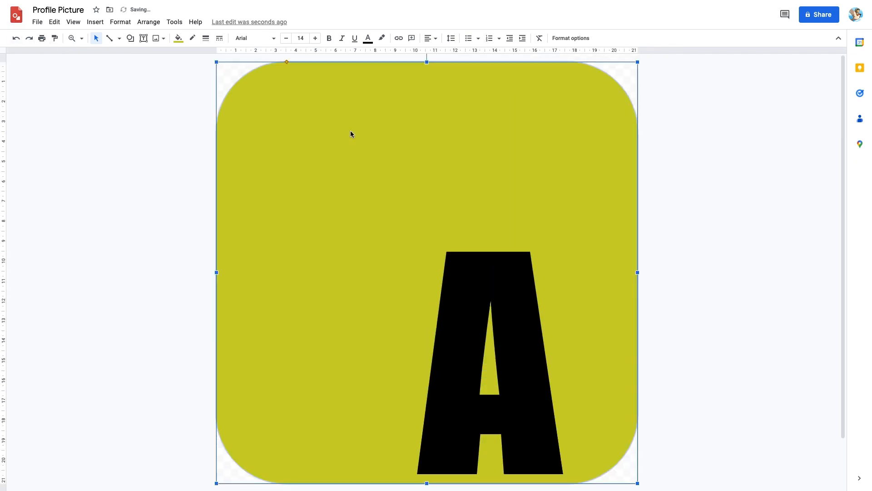
left_click(557, 321)
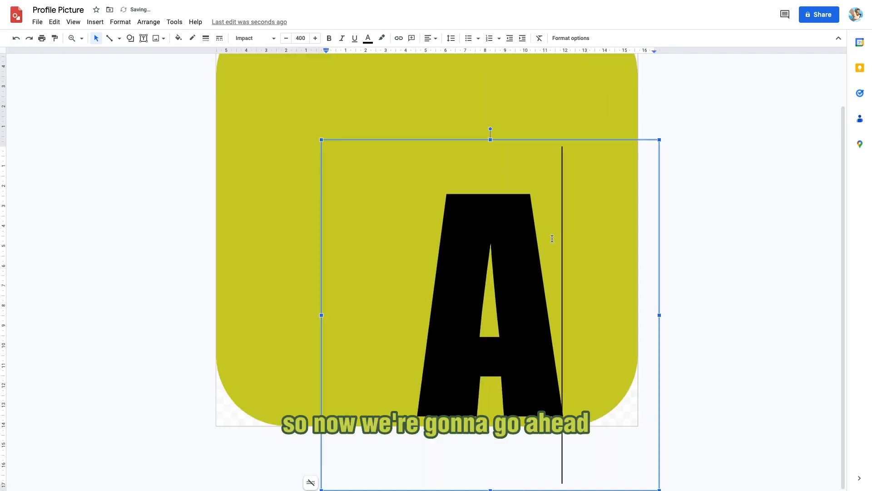
left_click_drag(490, 489, 491, 446)
left_click_drag(552, 136, 530, 63)
left_click(731, 199)
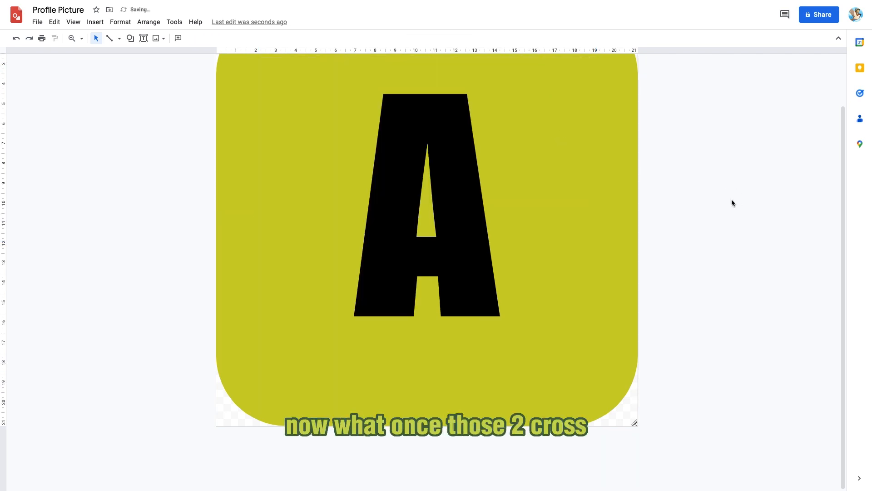
Enable a drop shadow on the letter A's text box and set its transparency to zero
scroll(709, 254, "up", 2)
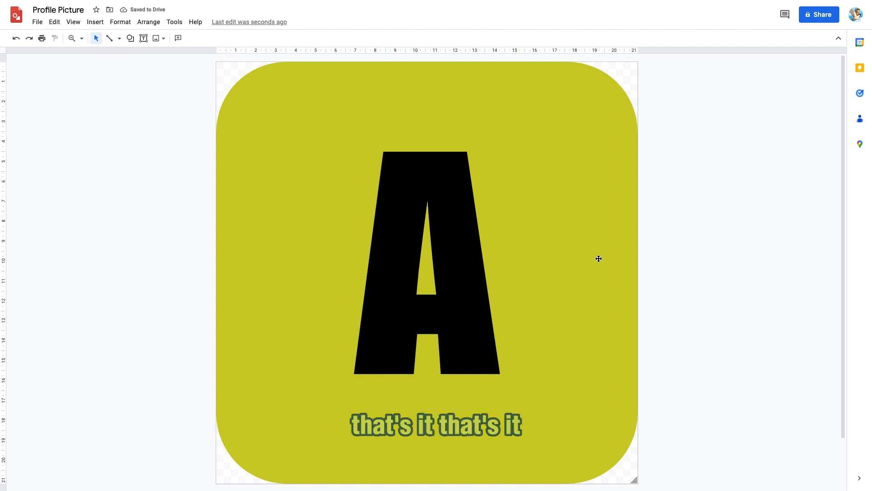
left_click(574, 285)
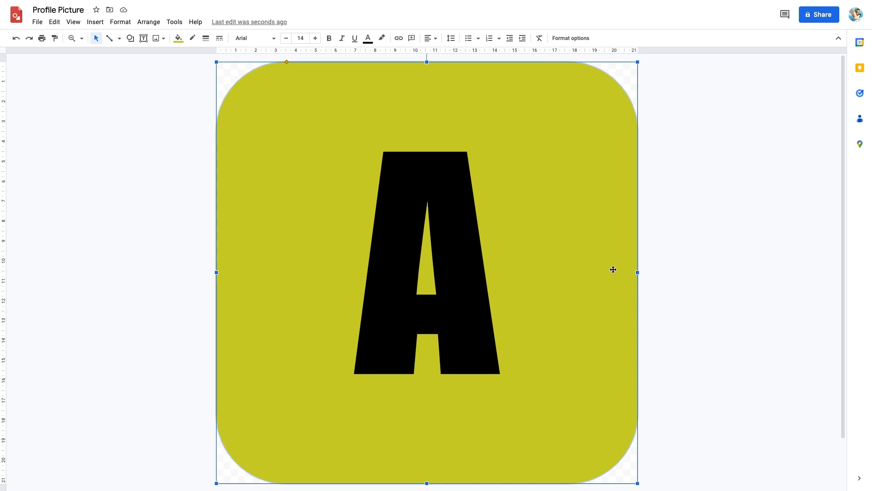
left_click(698, 277)
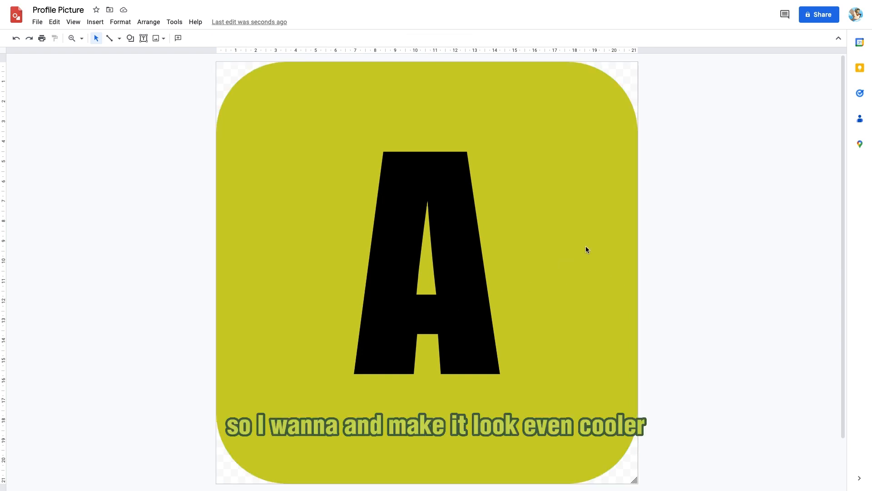
double_click(456, 280)
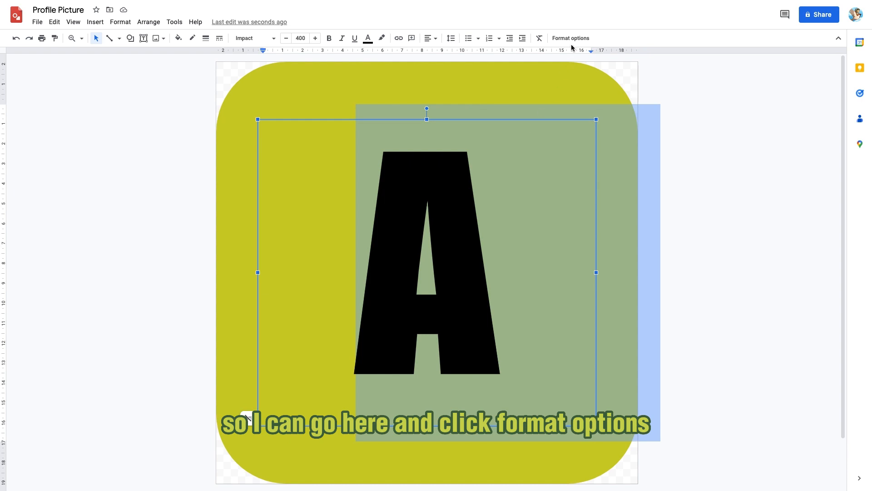
left_click(571, 41)
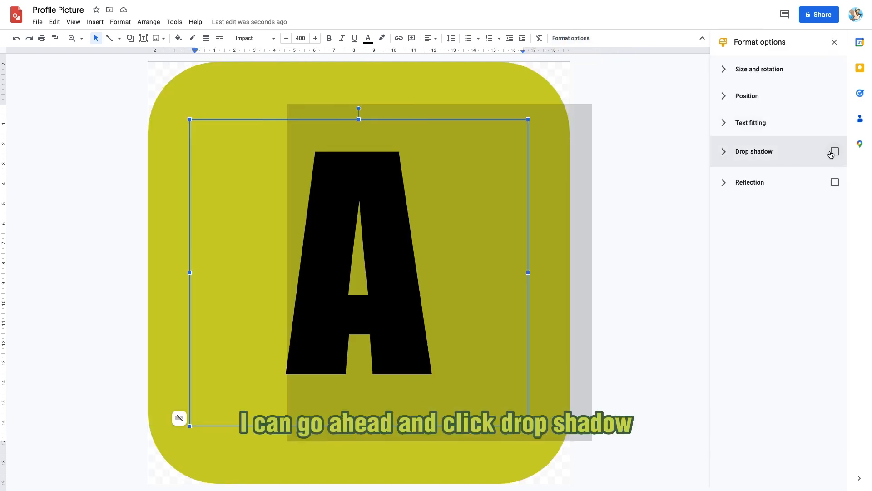
left_click(833, 153)
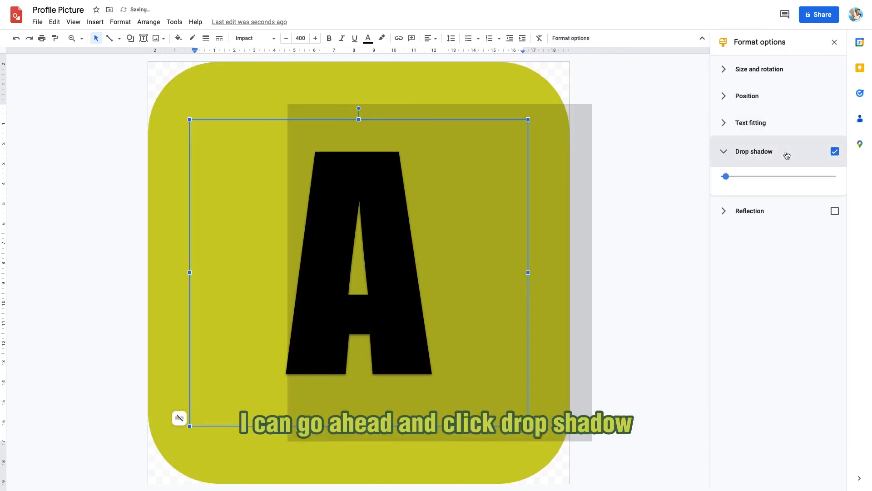
left_click(780, 207)
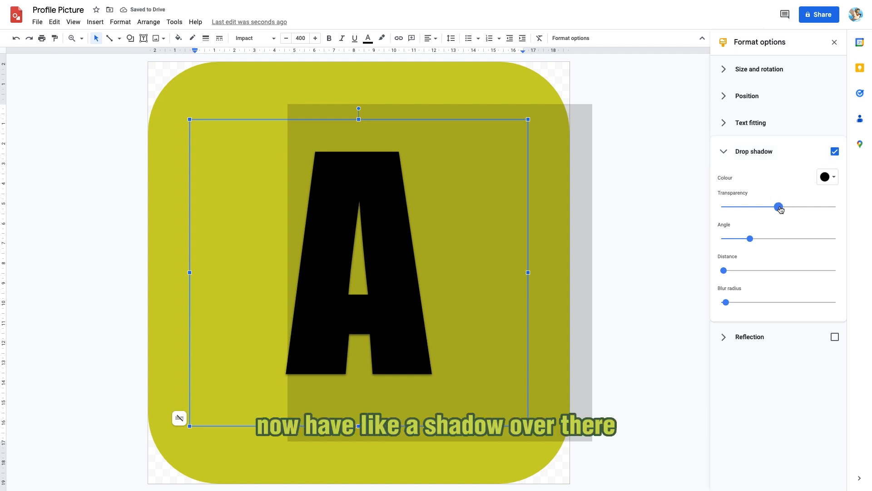
left_click_drag(779, 207, 722, 207)
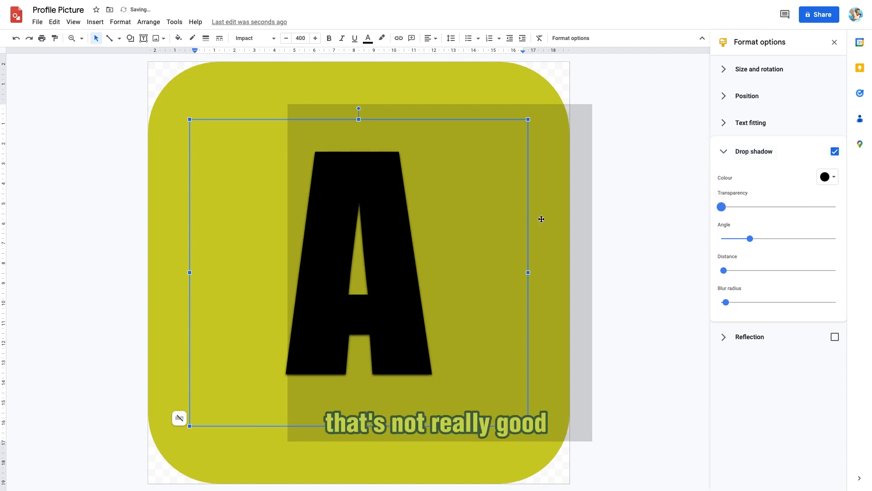
Set the letter's shadow colour to white and increase its distance slightly
left_click(827, 177)
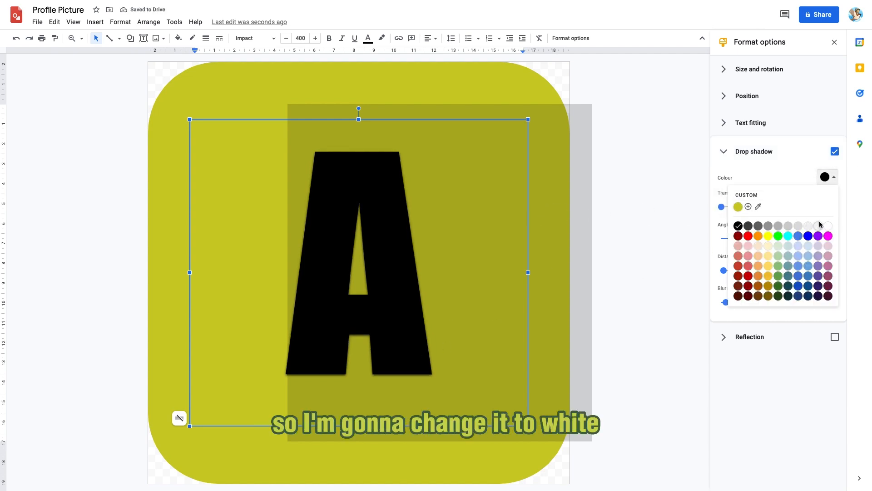
left_click(820, 225)
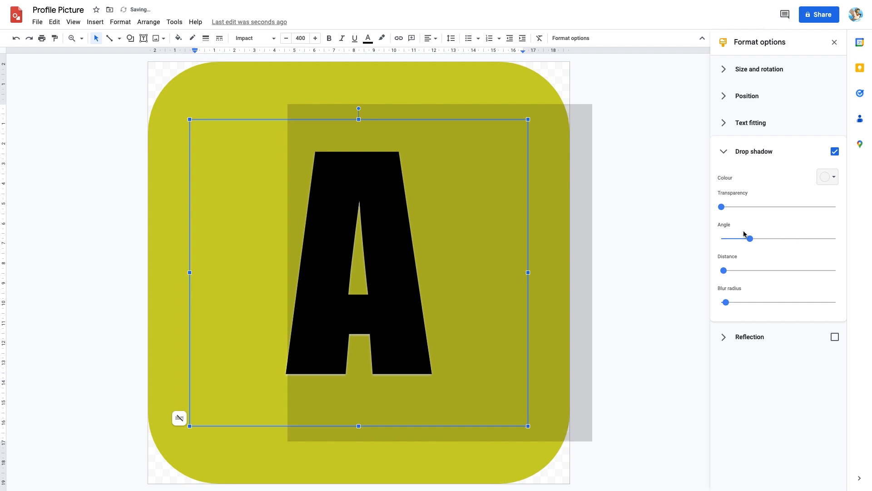
mouse_move(724, 271)
left_mouse_down()
mouse_move(745, 274)
mouse_move(730, 272)
left_mouse_up()
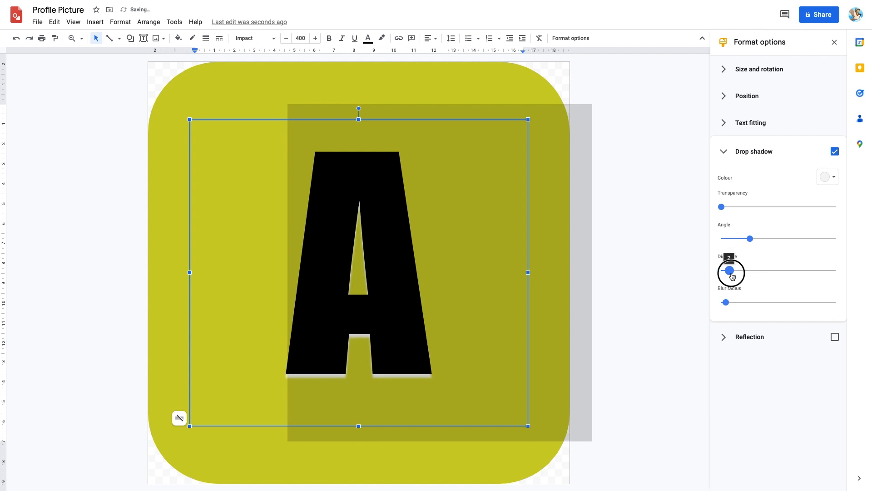
left_click(839, 45)
Enable a drop shadow on the rounded rectangle background
left_click(729, 183)
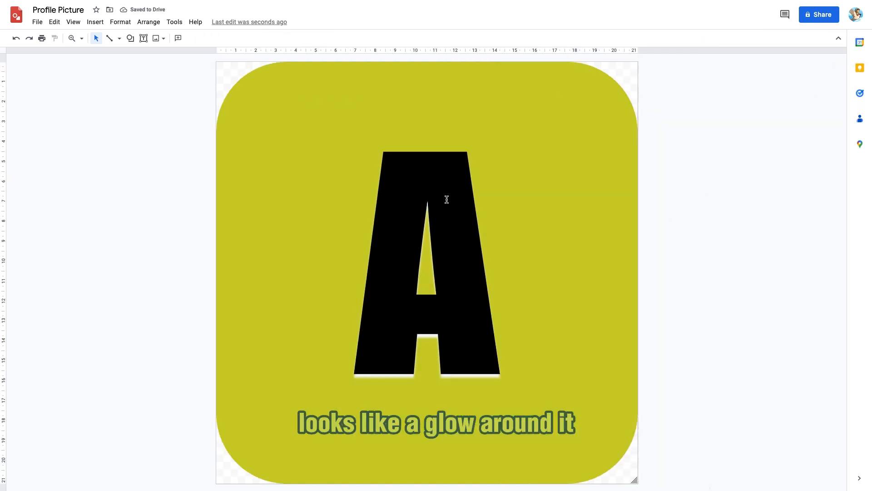
left_click(563, 295)
left_click(555, 454)
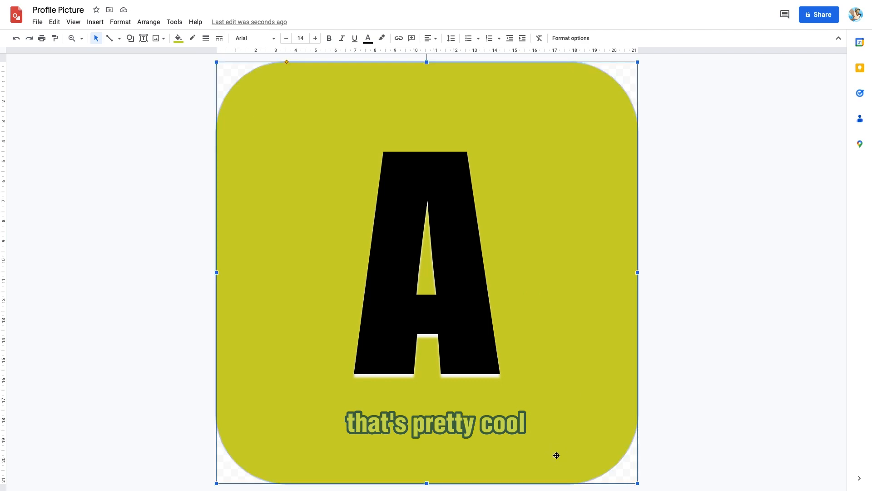
left_click(586, 36)
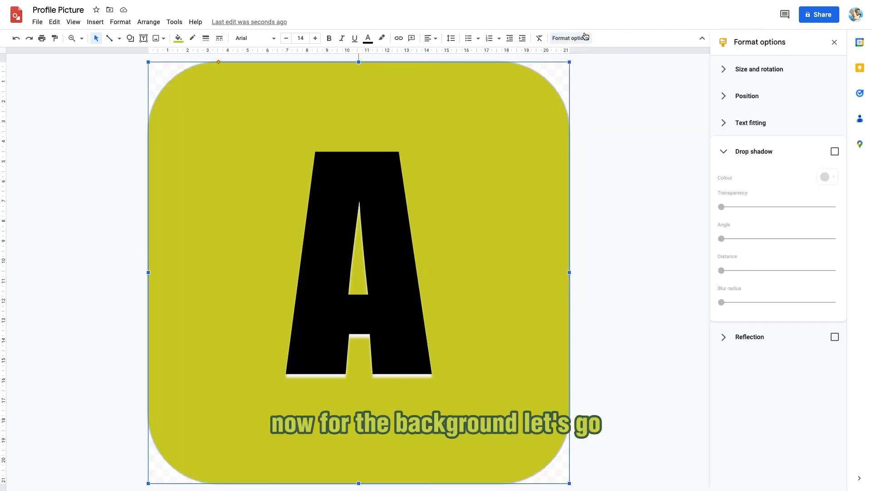
left_click(835, 151)
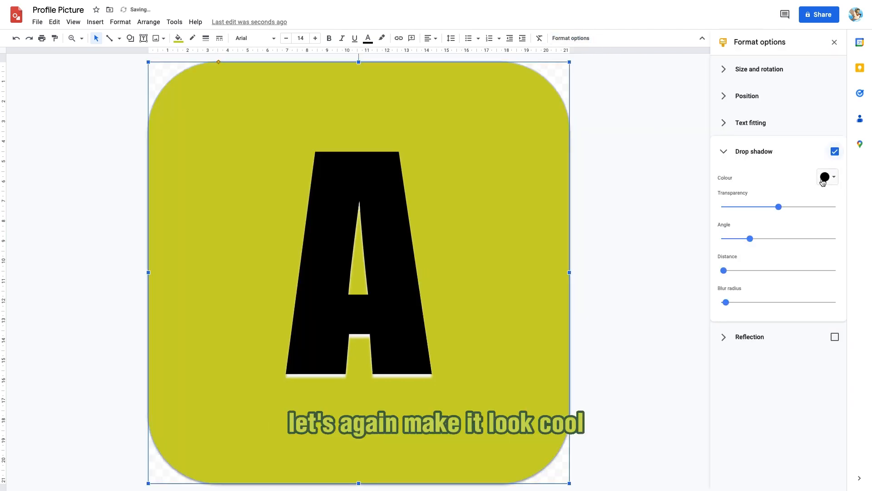
Set the background shadow's transparency to zero and close the format options
left_click_drag(779, 207, 490, 155)
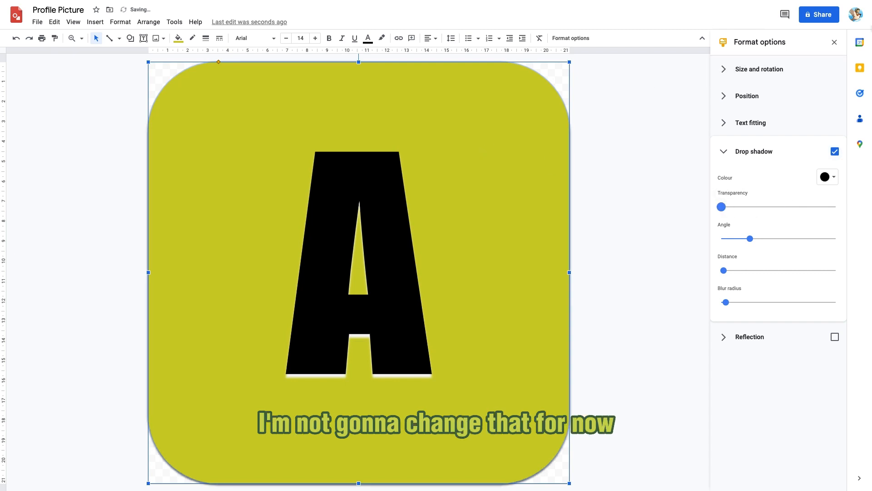
left_click(834, 43)
left_click(724, 135)
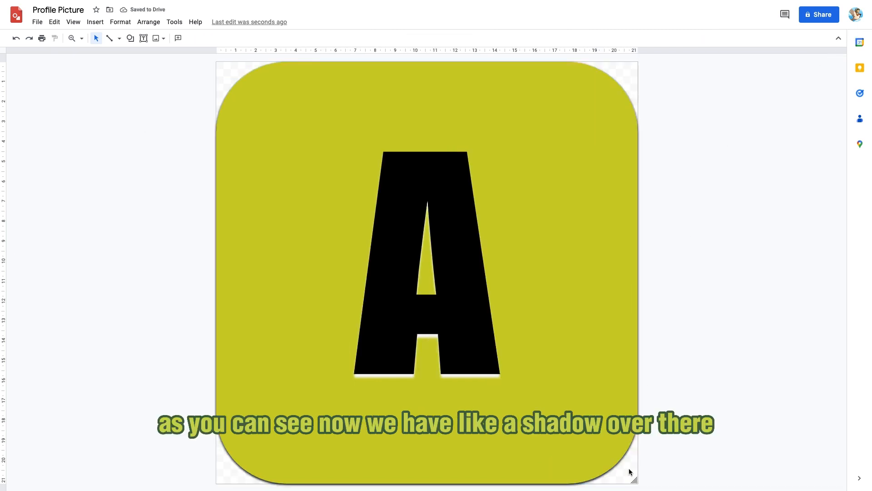
Nudge the background's bottom edge slightly upward so its drop shadow shows
left_click(549, 467)
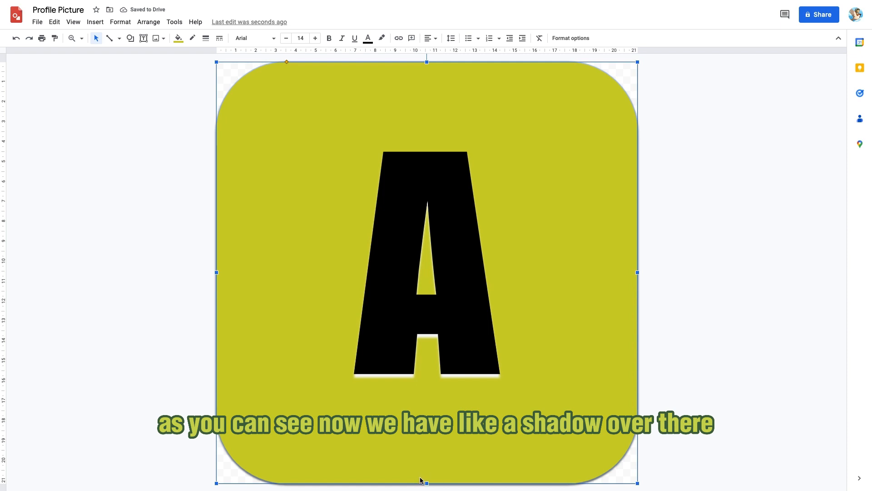
left_click_drag(427, 482, 427, 480)
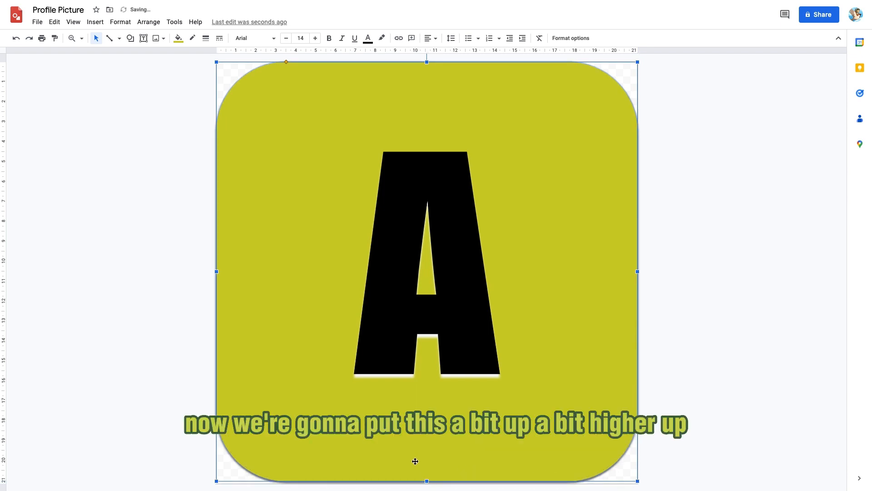
left_click_drag(426, 482, 426, 481)
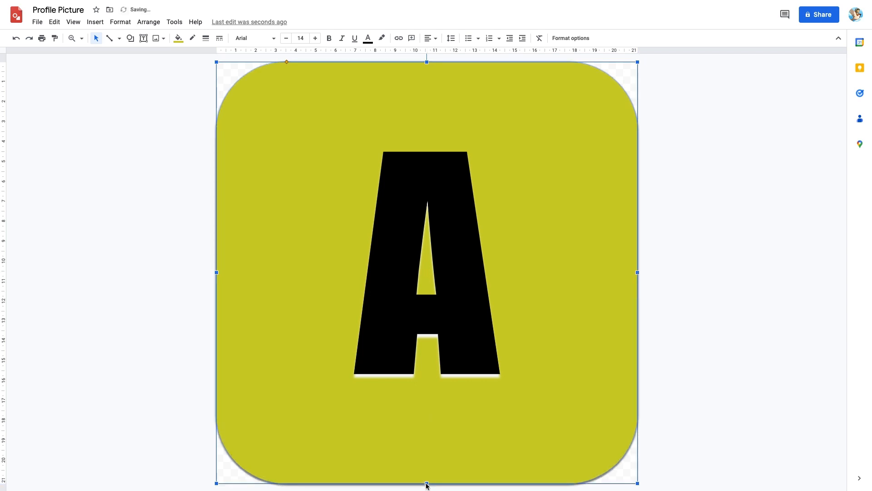
left_click(702, 407)
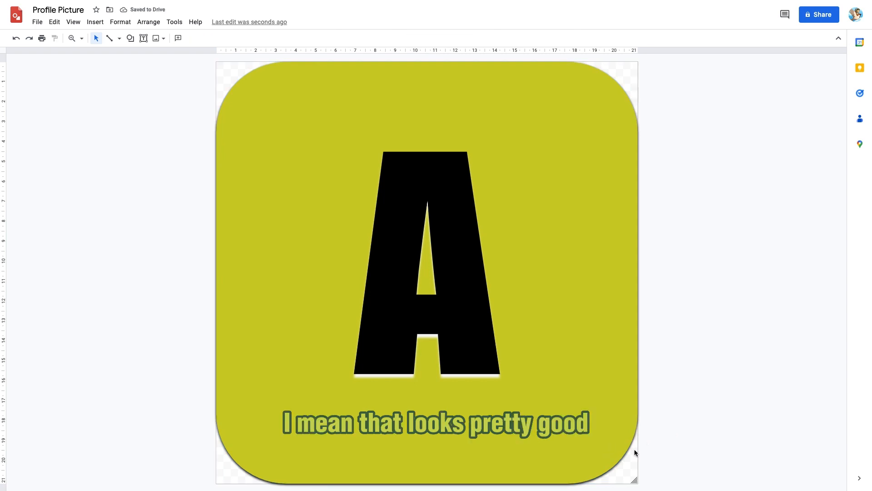
left_click(538, 479)
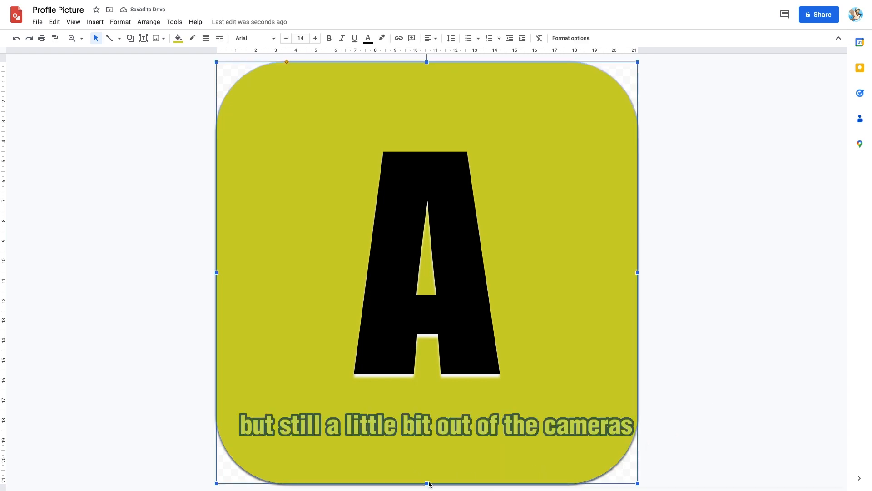
left_click_drag(427, 484, 428, 480)
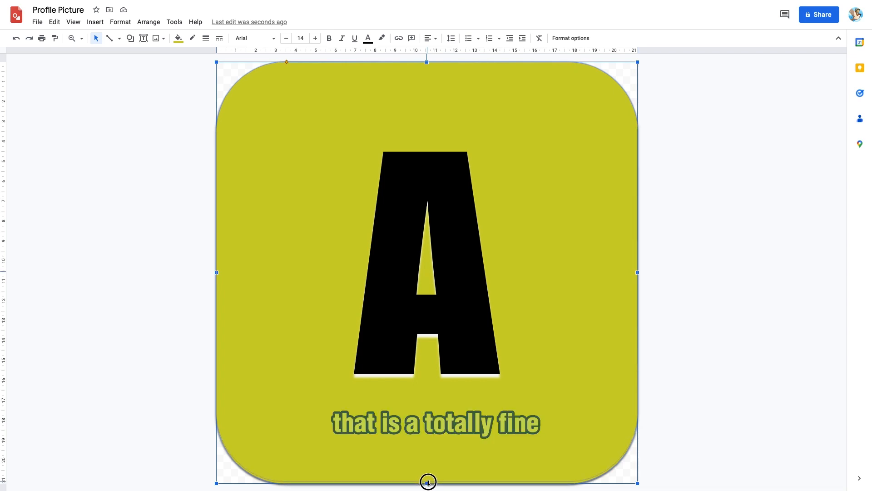
left_click(814, 453)
Delete the letter A text box from the drawing
left_click(610, 430)
left_click(721, 355)
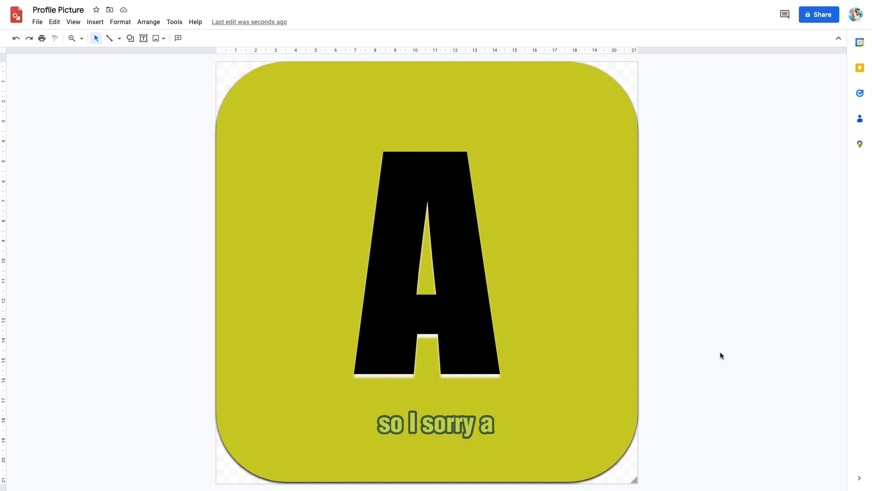
left_click(448, 256)
left_click_drag(510, 121, 475, 117)
key("Delete")
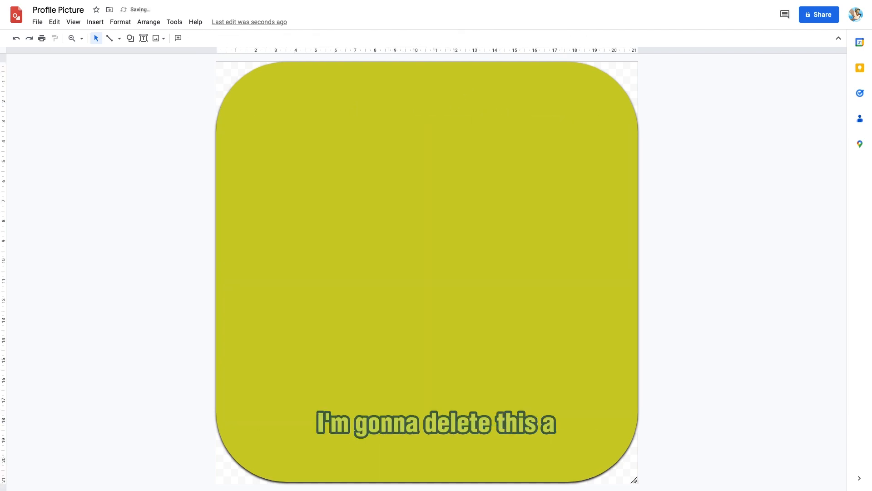
left_click(134, 39)
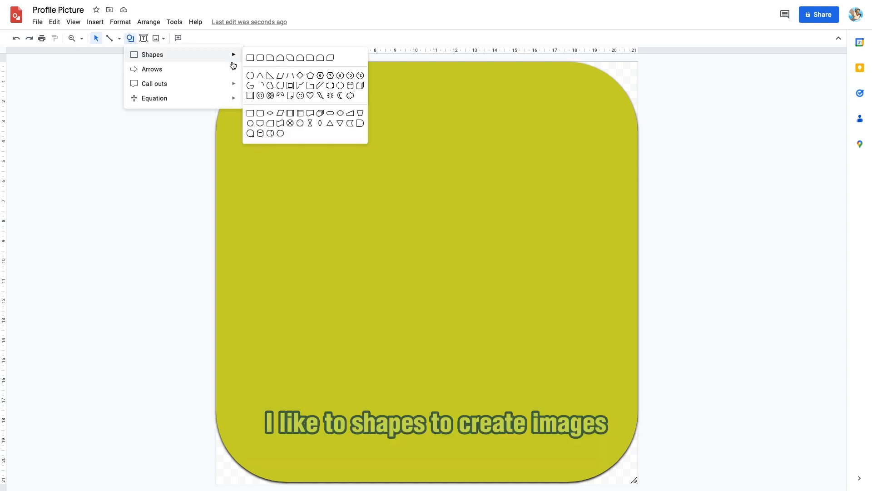
mouse_move(233, 66)
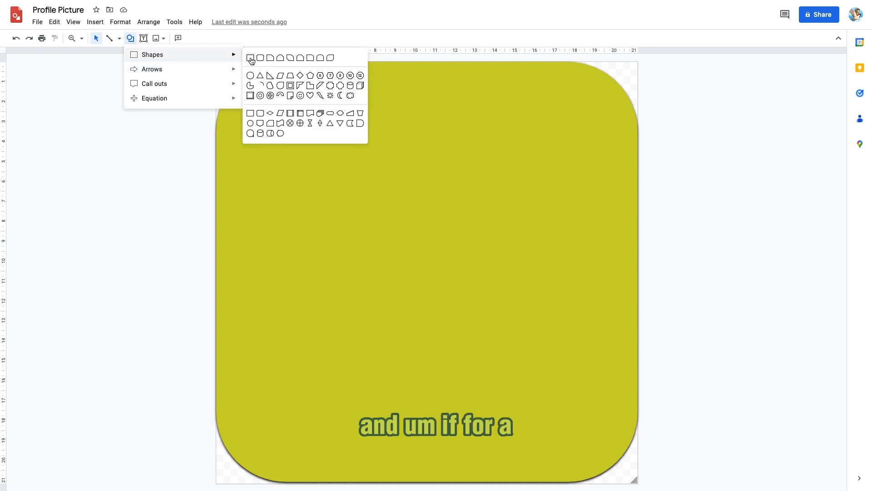
left_click(251, 86)
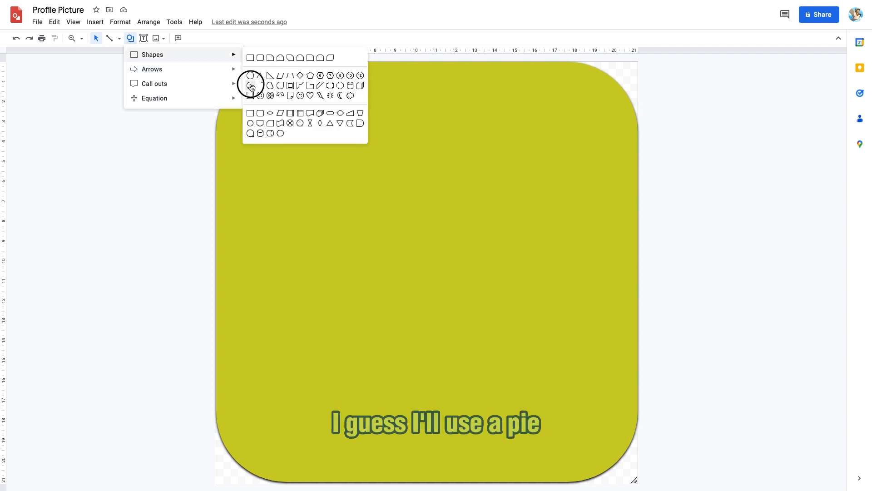
mouse_move(329, 352)
left_mouse_down()
mouse_move(448, 263)
mouse_move(503, 152)
mouse_move(493, 125)
mouse_move(508, 123)
left_mouse_up()
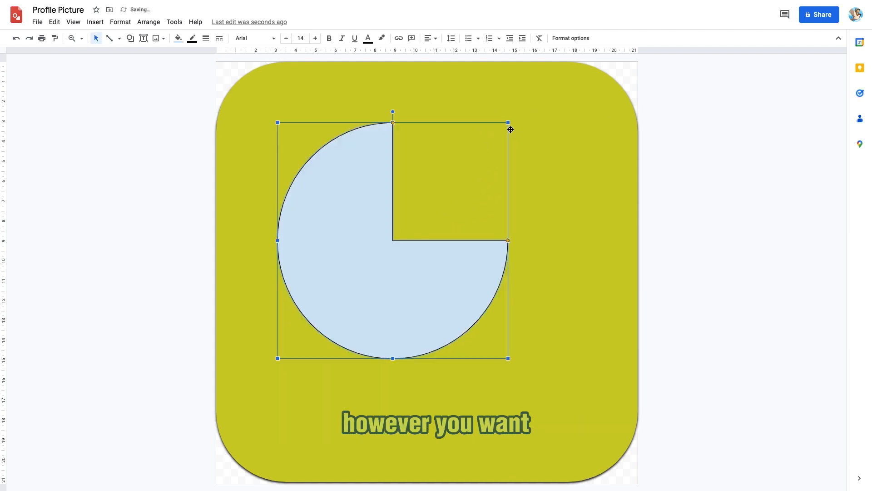
key("Delete")
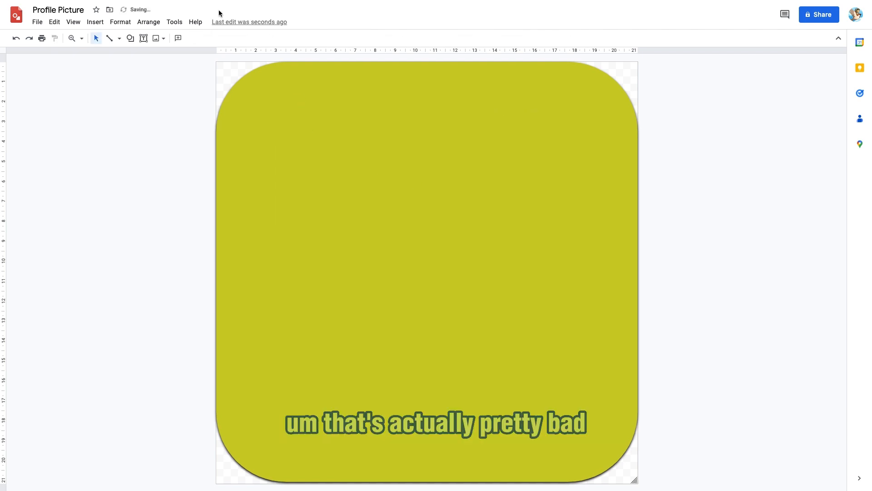
Draw a large circular pie shape in the middle of the yellow background
left_click(131, 38)
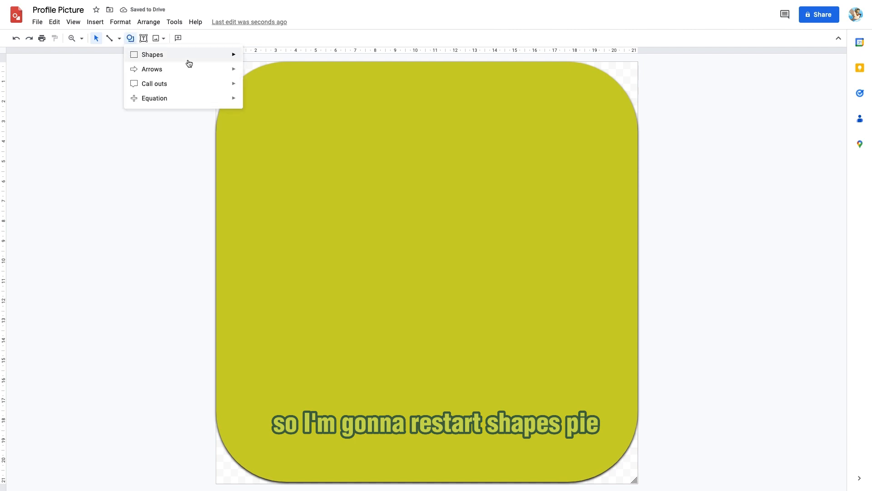
mouse_move(194, 60)
left_click(250, 85)
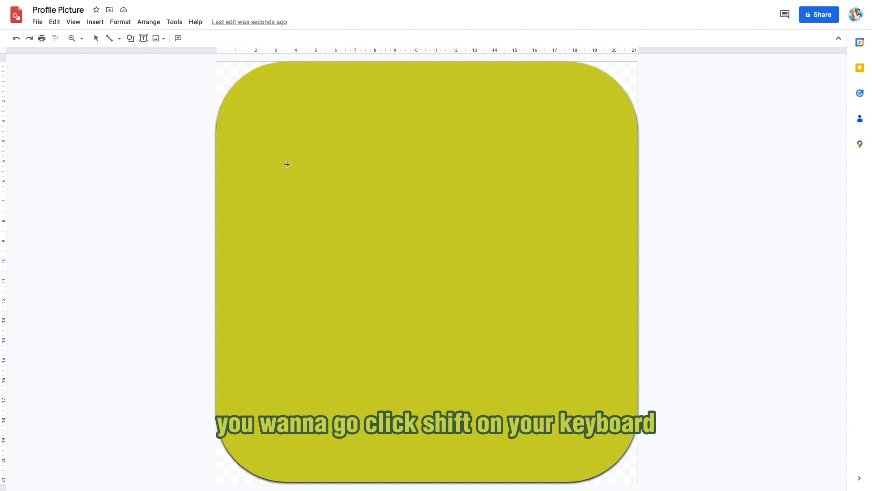
mouse_move(287, 154)
left_mouse_down()
mouse_move(354, 261)
mouse_move(187, 224)
mouse_move(522, 346)
mouse_move(365, 173)
mouse_move(413, 318)
mouse_move(440, 347)
mouse_move(224, 274)
mouse_move(492, 331)
mouse_move(508, 313)
mouse_move(508, 332)
mouse_move(472, 247)
mouse_move(467, 304)
mouse_move(507, 362)
mouse_move(460, 382)
mouse_move(468, 397)
mouse_move(541, 438)
mouse_move(409, 235)
mouse_move(337, 230)
mouse_move(460, 392)
mouse_move(524, 364)
mouse_move(544, 391)
mouse_move(539, 400)
left_mouse_up()
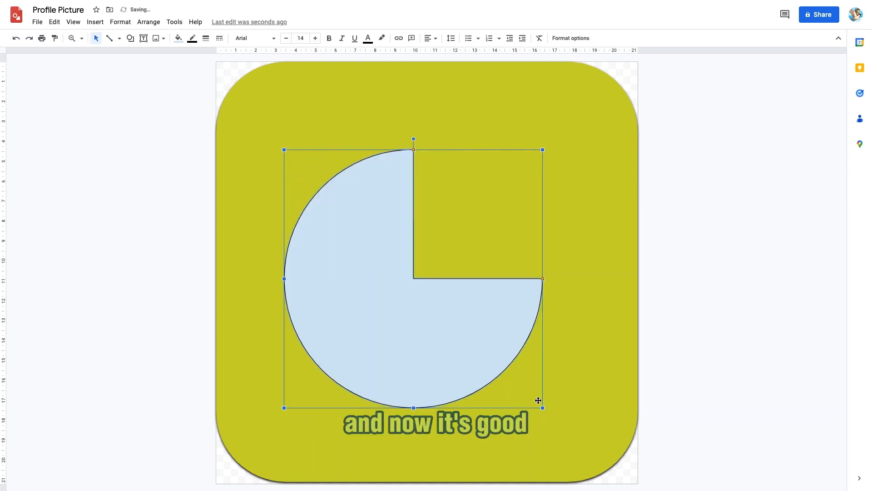
Set the pie's fill to the custom yellow colour
left_click(178, 39)
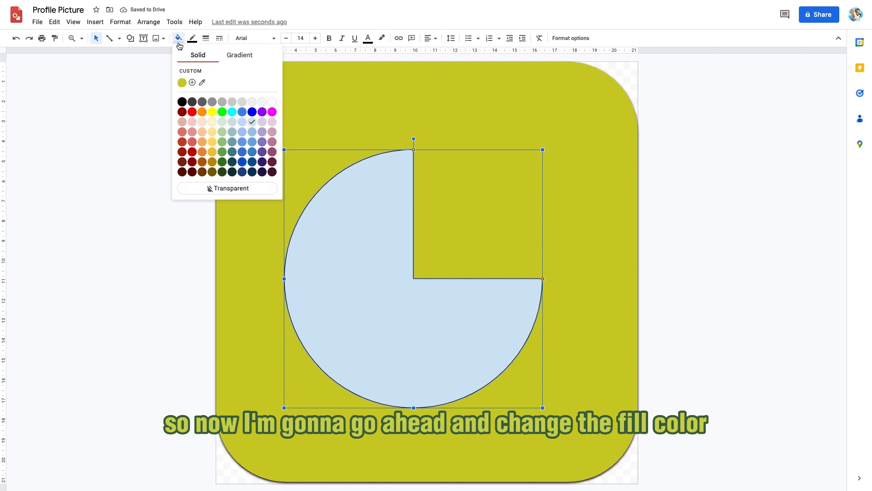
left_click(182, 83)
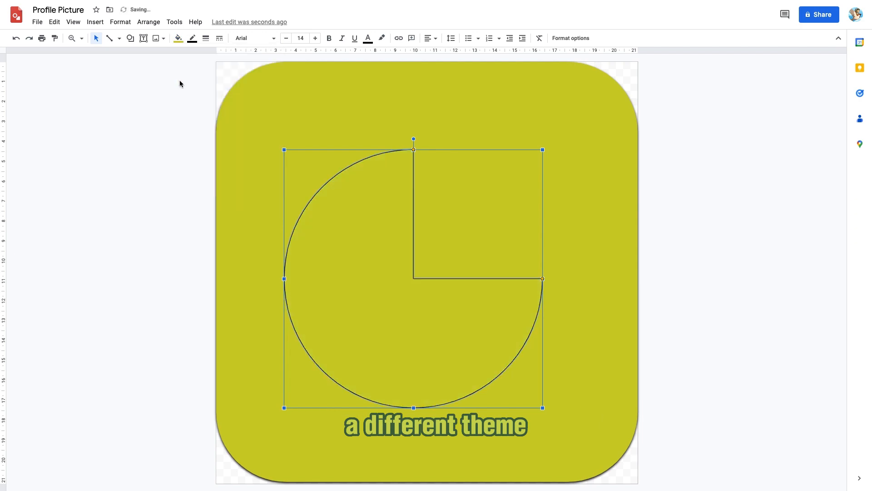
Enable a drop shadow on the pie with zero transparency and close the format options
left_click(568, 38)
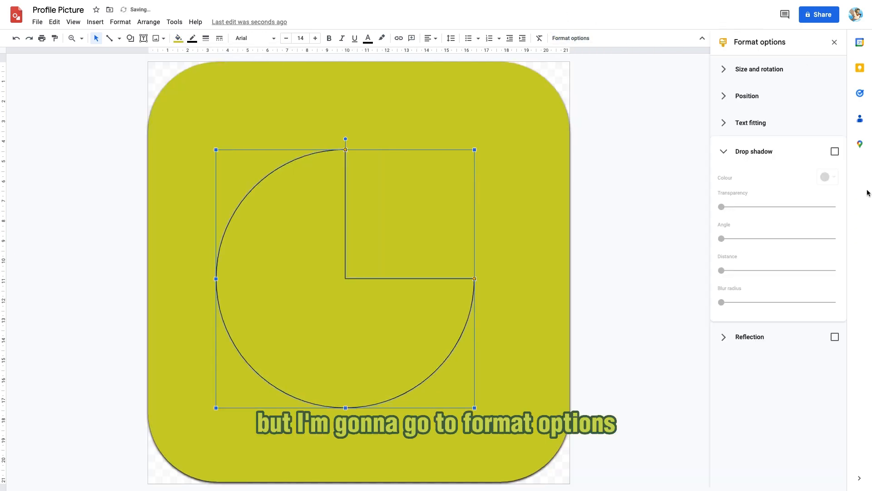
left_click(831, 150)
left_click_drag(779, 207, 608, 217)
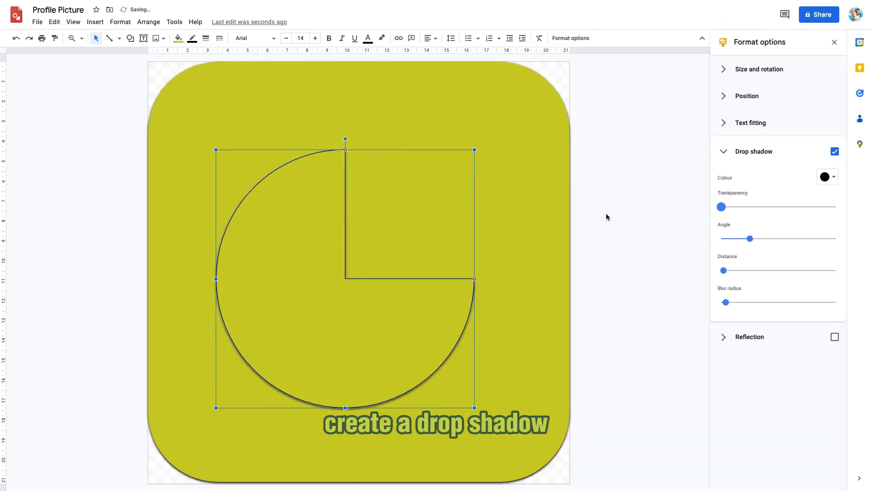
key("F4")
left_click(822, 91)
left_click(836, 44)
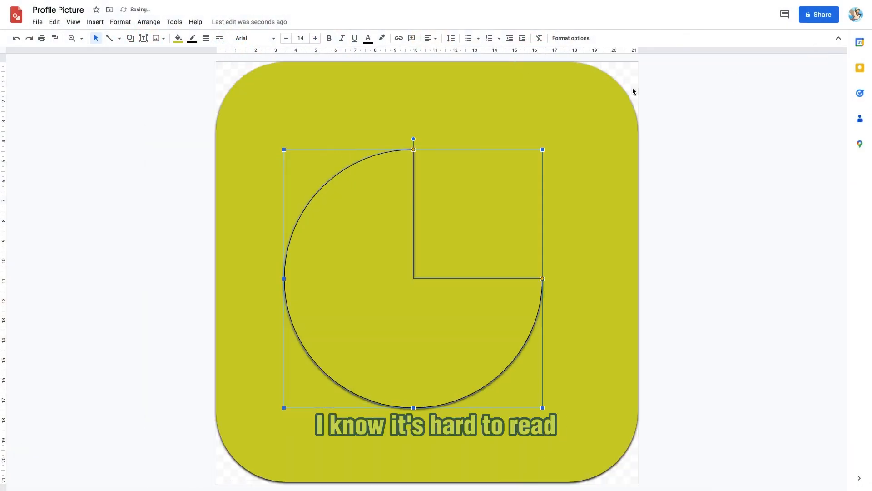
Rotate the pie and adjust its wedge handles so a narrow gap opens at the bottom, forming an A
left_click_drag(415, 141, 543, 399)
left_click_drag(464, 271, 469, 258)
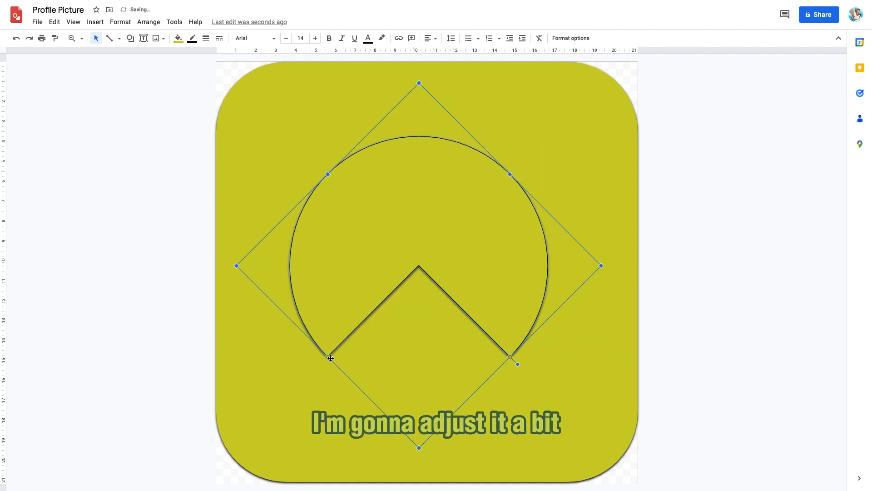
left_click_drag(328, 357, 385, 375)
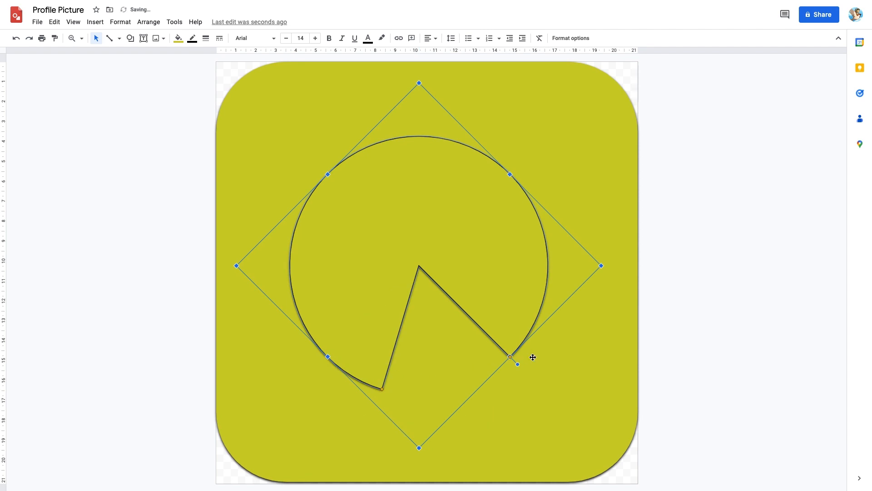
left_click_drag(508, 358, 446, 384)
left_click(695, 265)
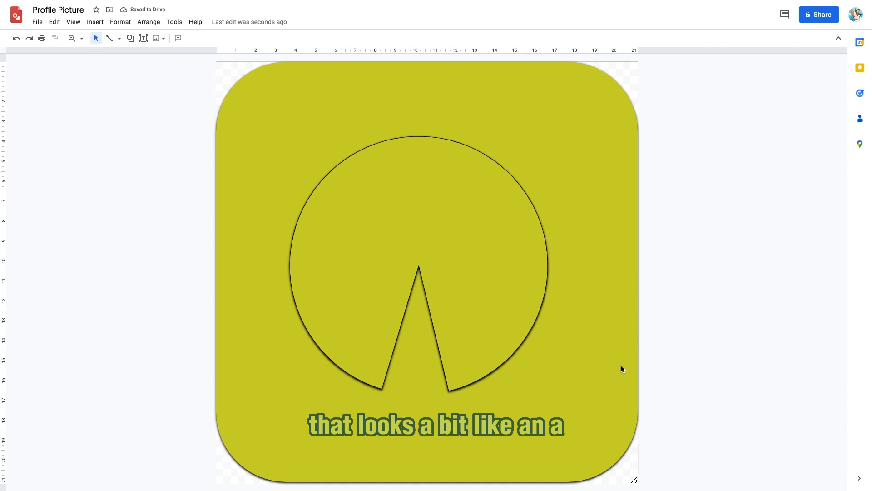
Move the pie shape slightly down and right to centre it on the background
left_click(441, 280)
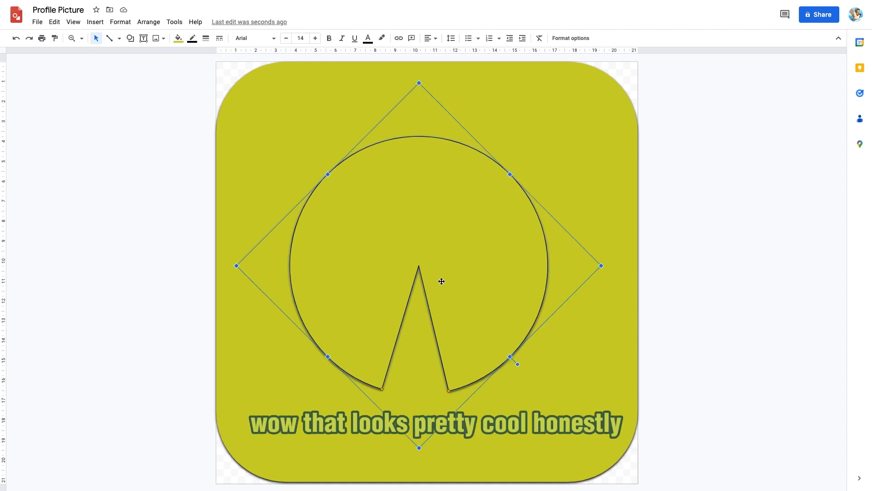
left_click_drag(437, 247, 447, 256)
left_click(678, 160)
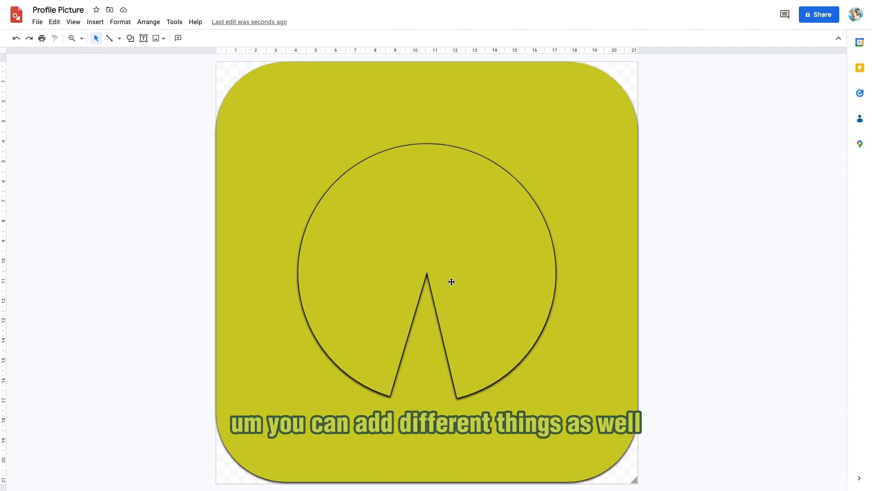
left_click(130, 38)
mouse_move(169, 55)
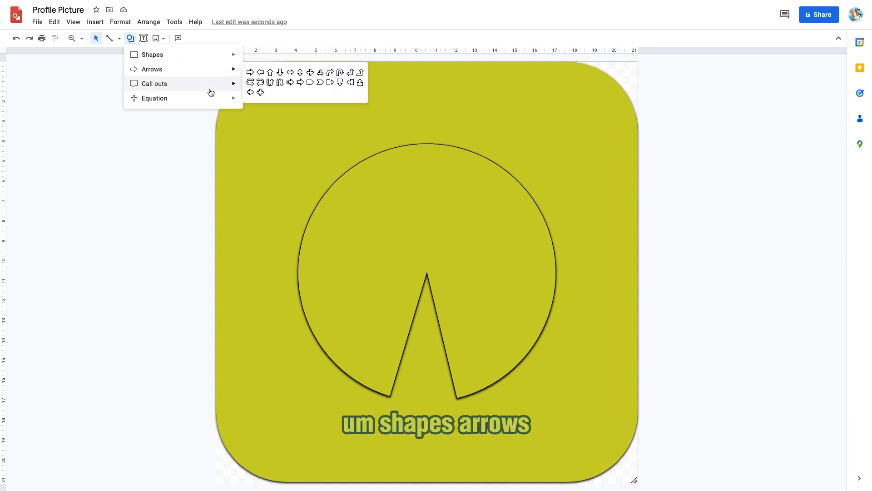
mouse_move(201, 75)
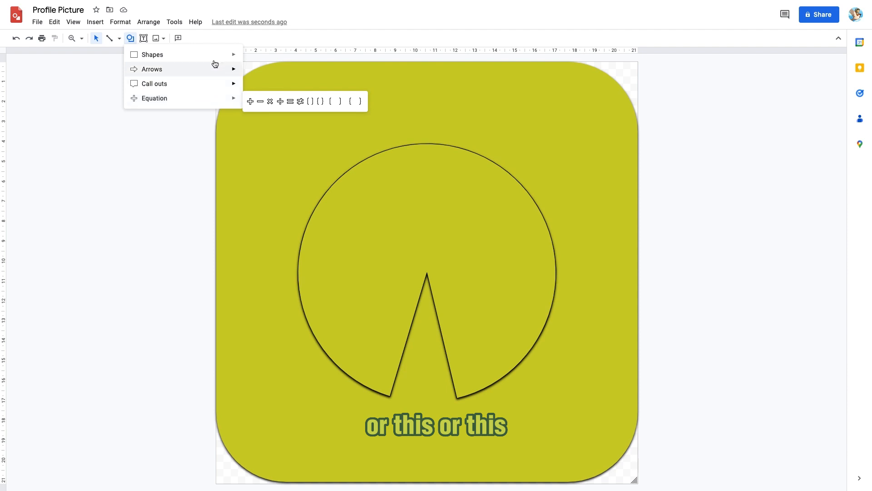
mouse_move(220, 55)
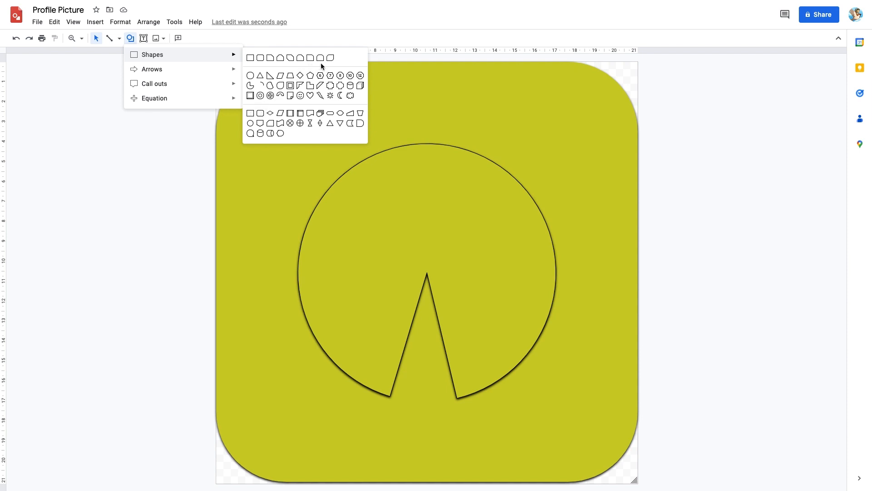
left_click(254, 115)
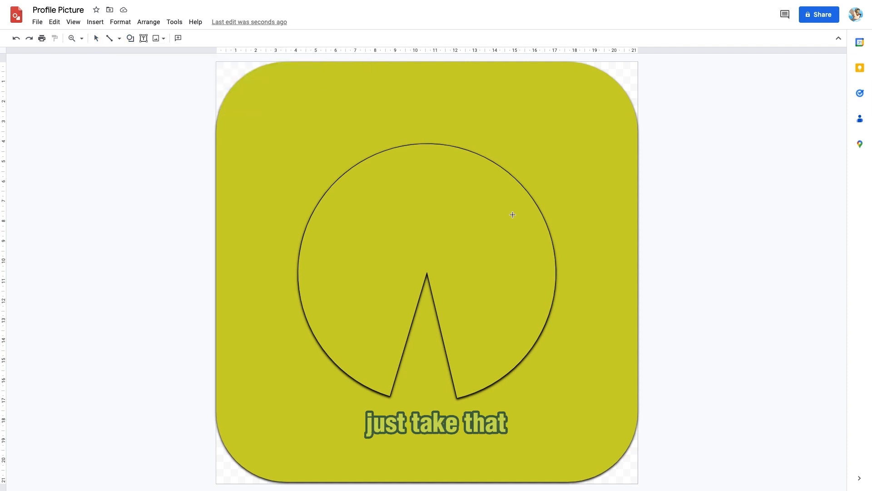
left_click(311, 150)
left_click_drag(356, 187, 314, 139)
left_click_drag(454, 205, 373, 222)
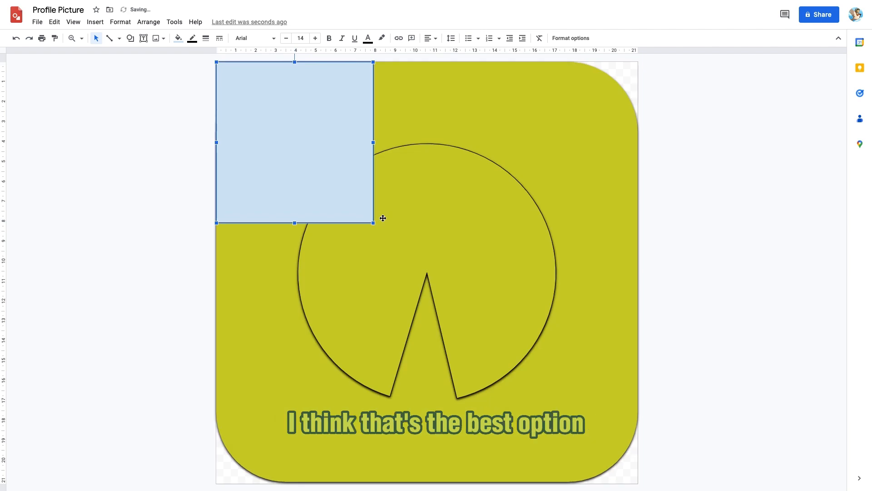
left_click_drag(373, 223, 539, 266)
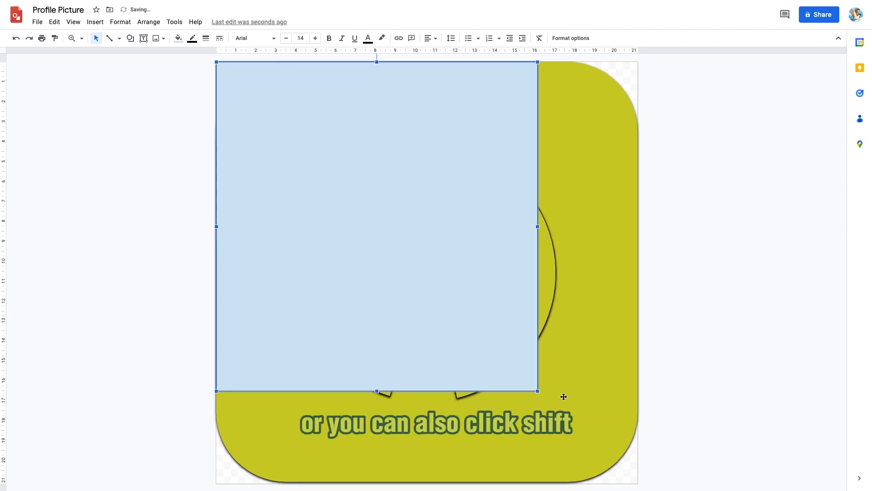
left_click_drag(505, 367, 467, 287)
key("Delete")
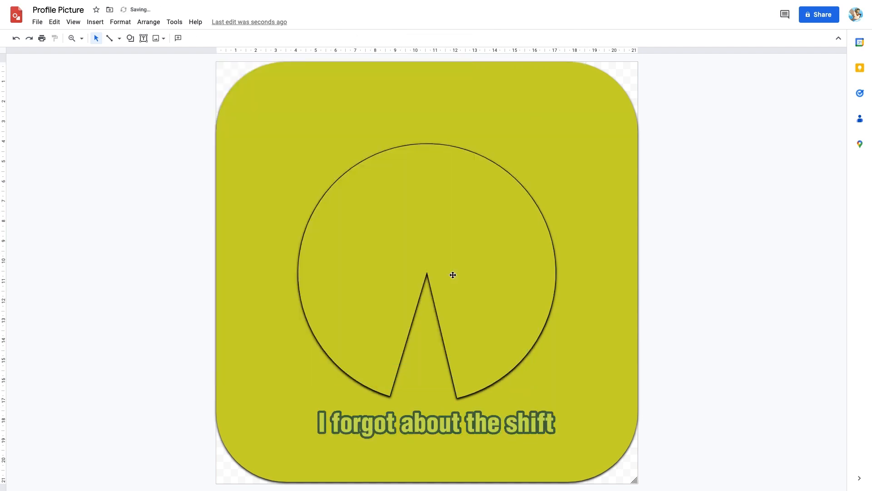